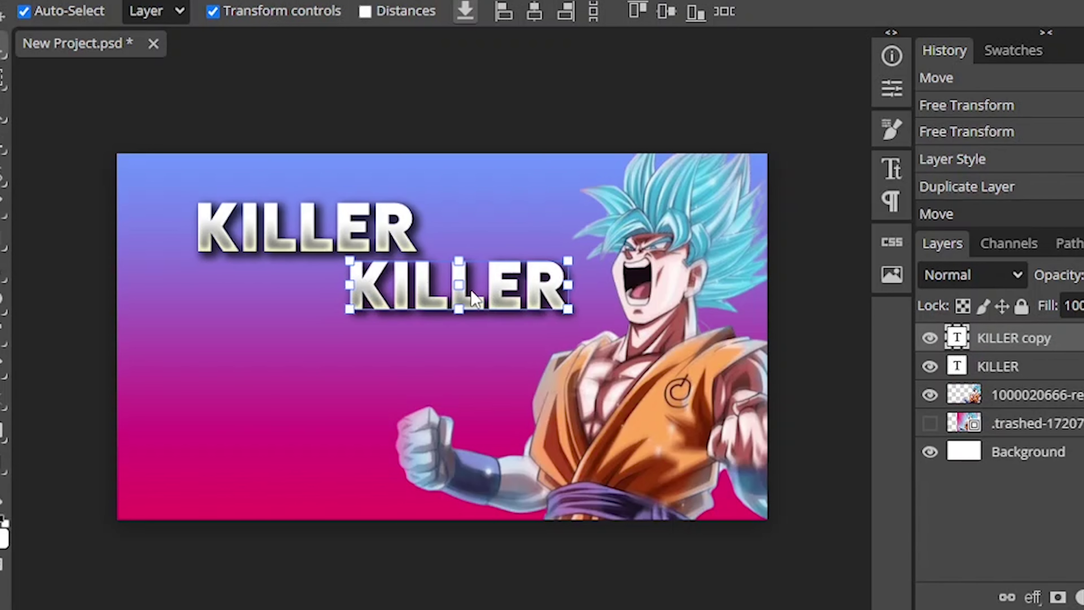
# - Replace the duplicated KILLER text with THUMBNAIL and move it below the original KILLER text
pyautogui.doubleClick(471, 290)
pyautogui.write('TH')
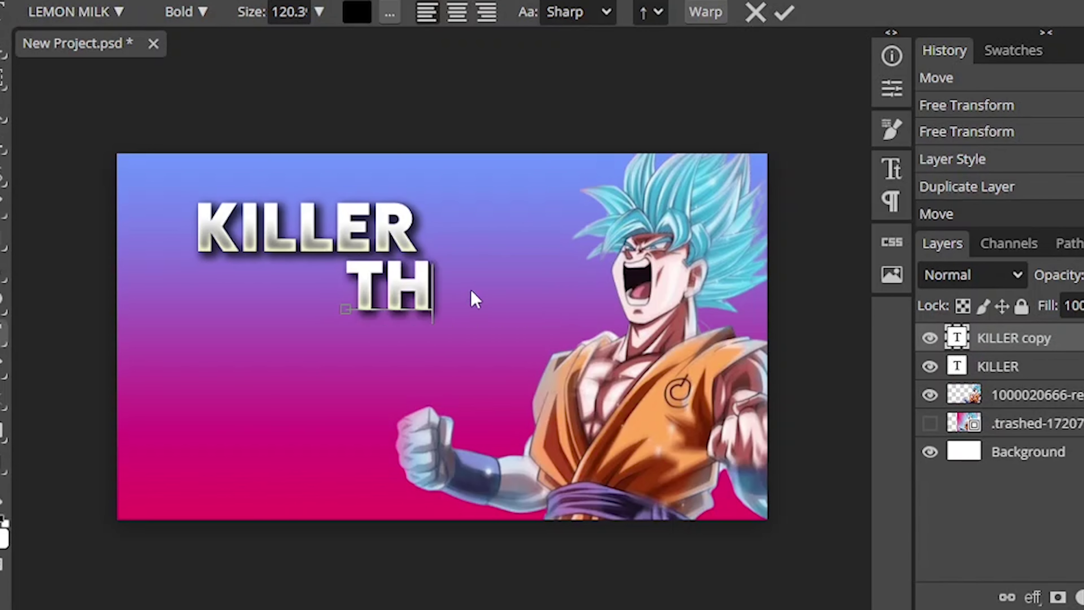
pyautogui.write('UMBN')
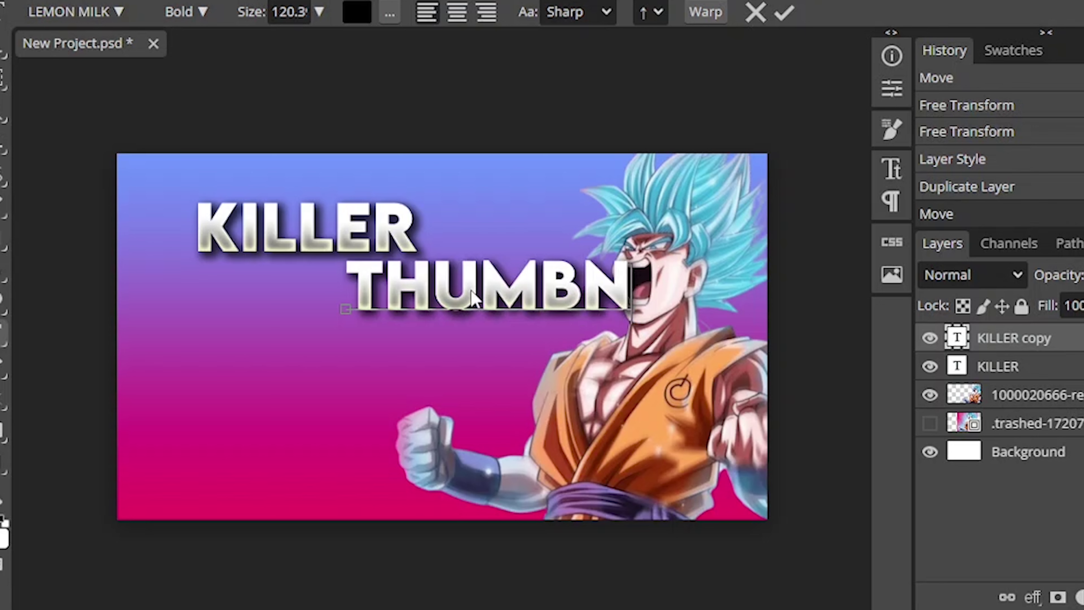
pyautogui.write('AIL')
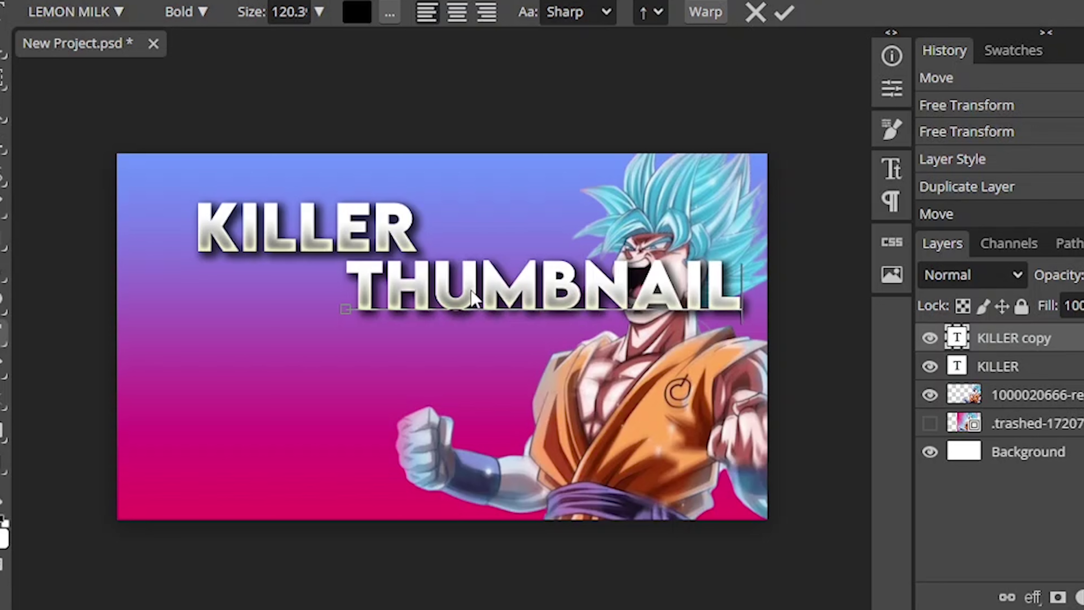
pyautogui.click(787, 17)
pyautogui.moveTo(508, 309); pyautogui.dragTo(293, 386)
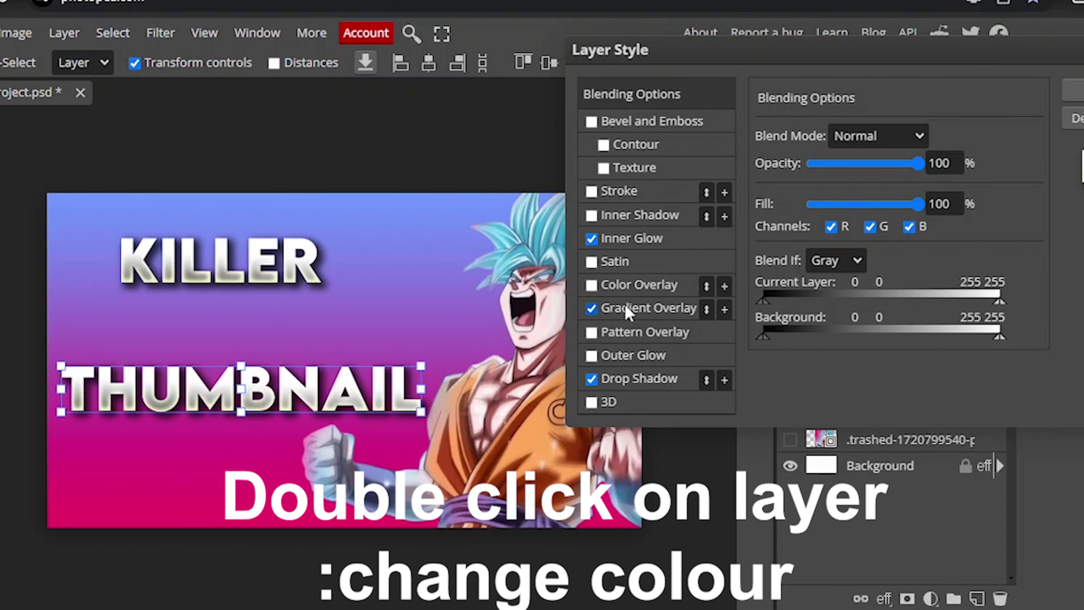
# - Change the white stop in THUMBNAIL's gradient overlay to orange ff6000
pyautogui.click(626, 306)
pyautogui.click(859, 187)
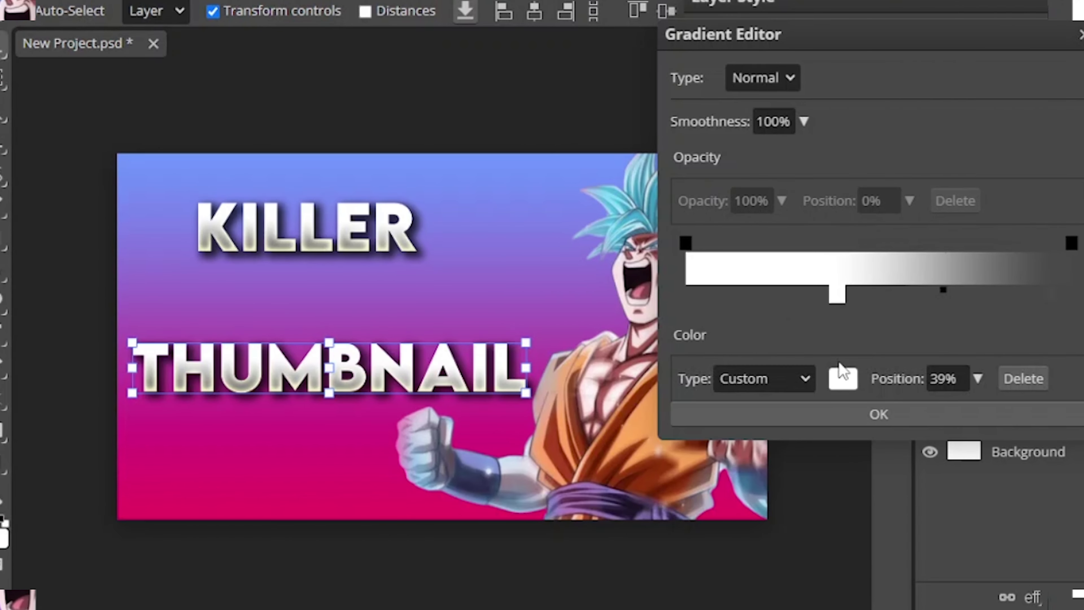
pyautogui.click(842, 378)
pyautogui.click(594, 262)
pyautogui.click(606, 506)
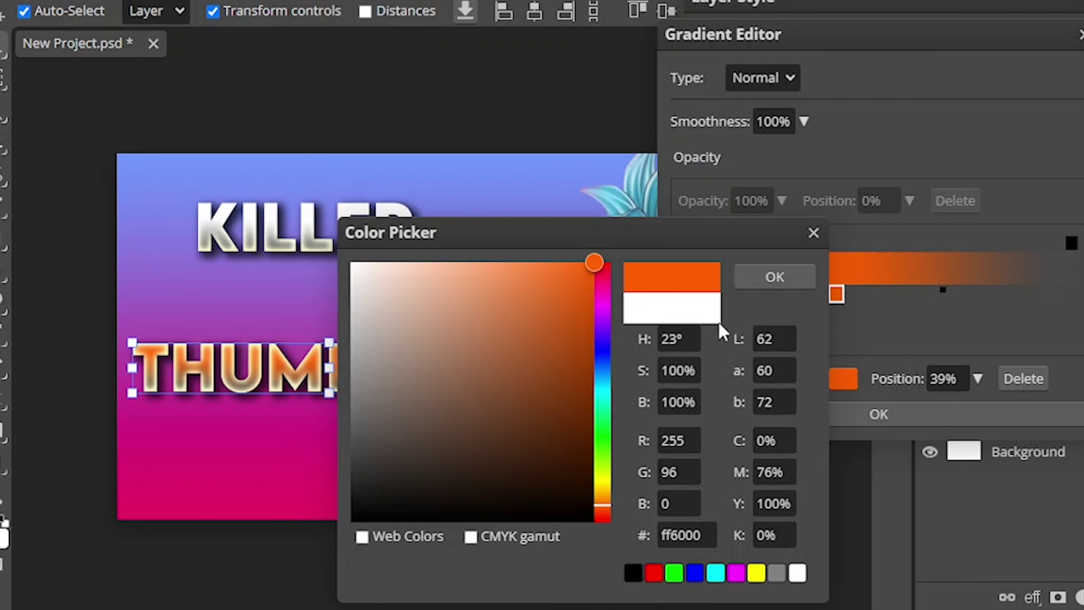
pyautogui.click(756, 278)
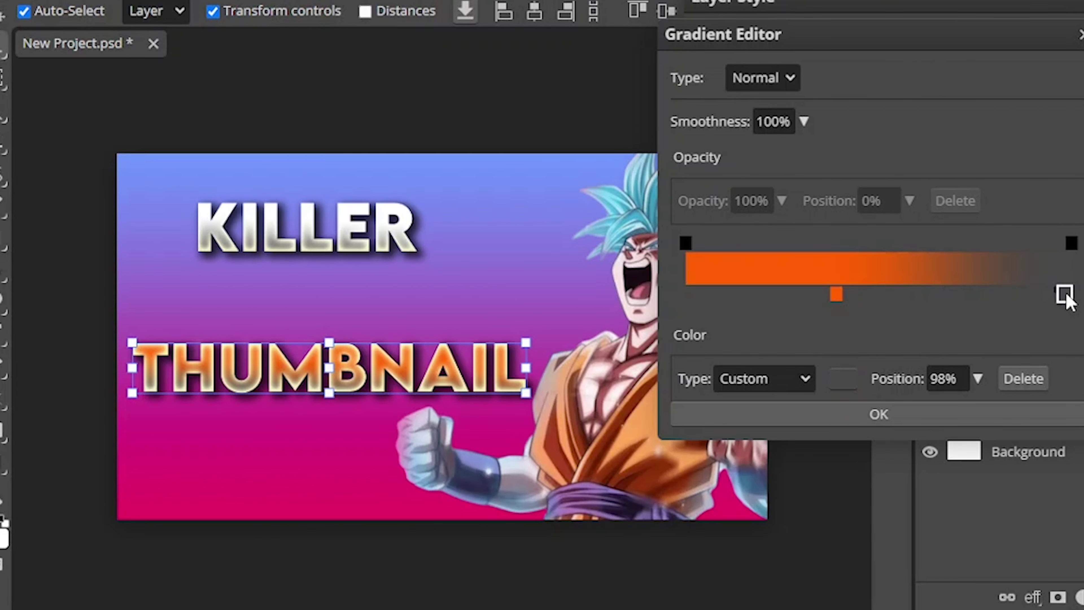
# - Set the gradient's end stop to yellow ffd800, shift it inward, and turn off Reverse for the gradient overlay
pyautogui.click(849, 384)
pyautogui.click(603, 485)
pyautogui.click(594, 262)
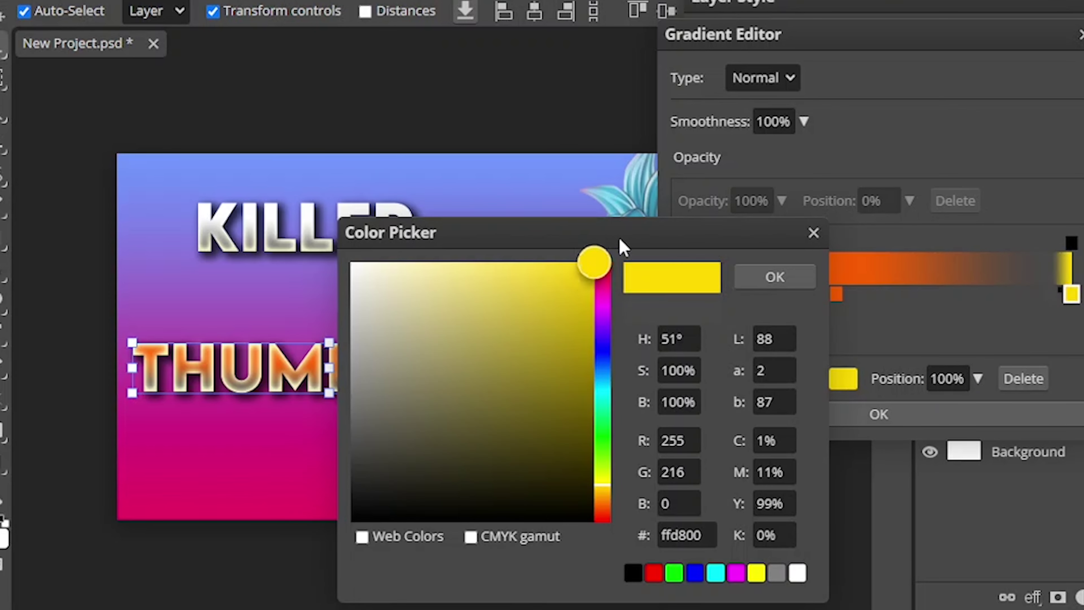
pyautogui.click(755, 280)
pyautogui.moveTo(1071, 294); pyautogui.dragTo(1030, 295)
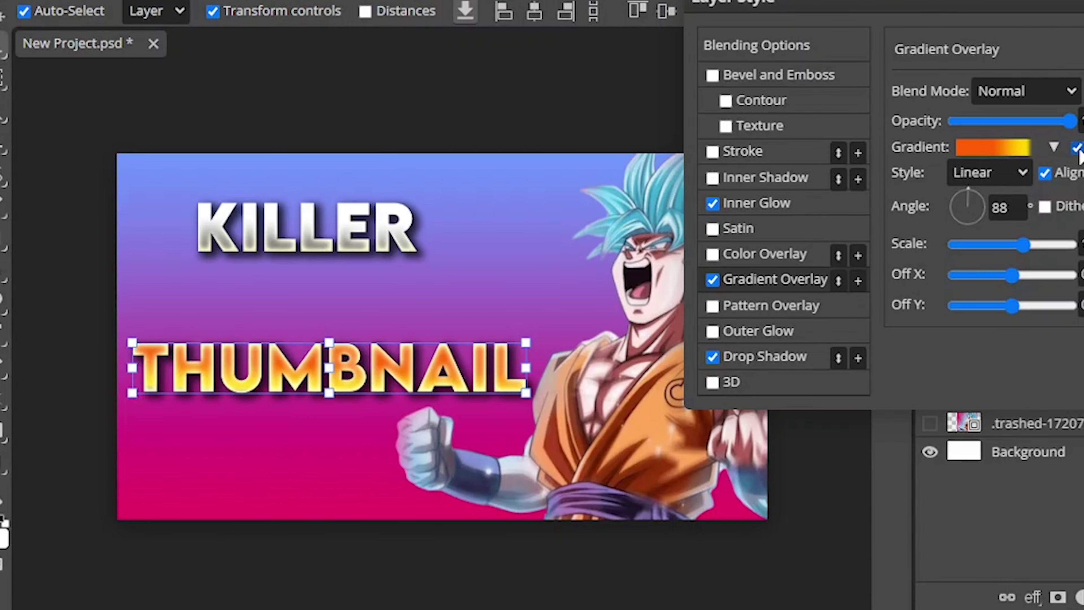
pyautogui.click(1077, 148)
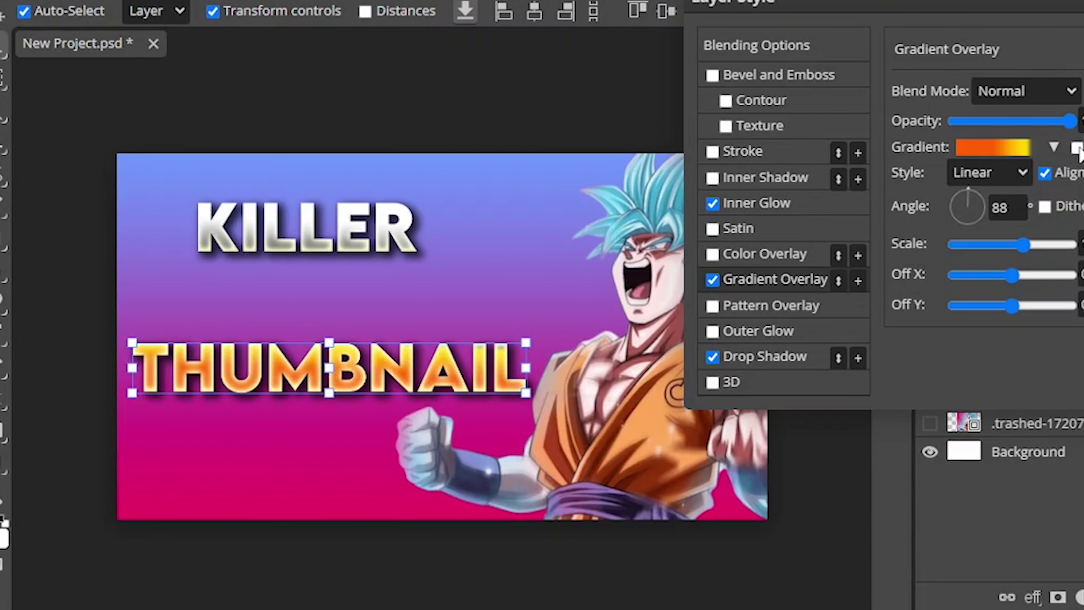
# - Change the colour of THUMBNAIL's inner glow to bright yellow
pyautogui.click(774, 208)
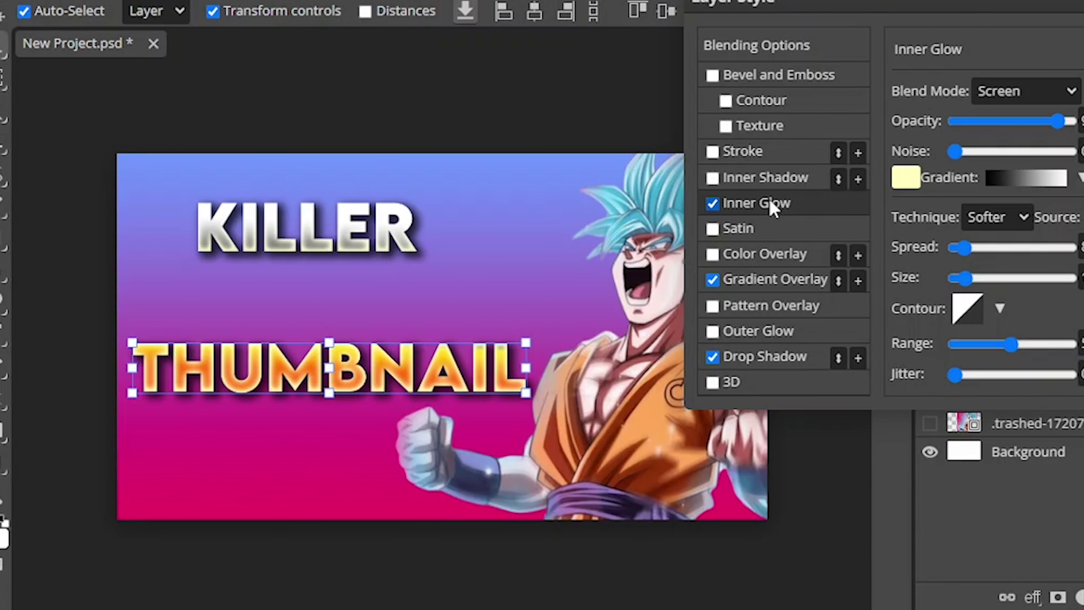
pyautogui.click(905, 179)
pyautogui.click(516, 299)
pyautogui.moveTo(517, 299); pyautogui.dragTo(668, 267)
pyautogui.click(761, 282)
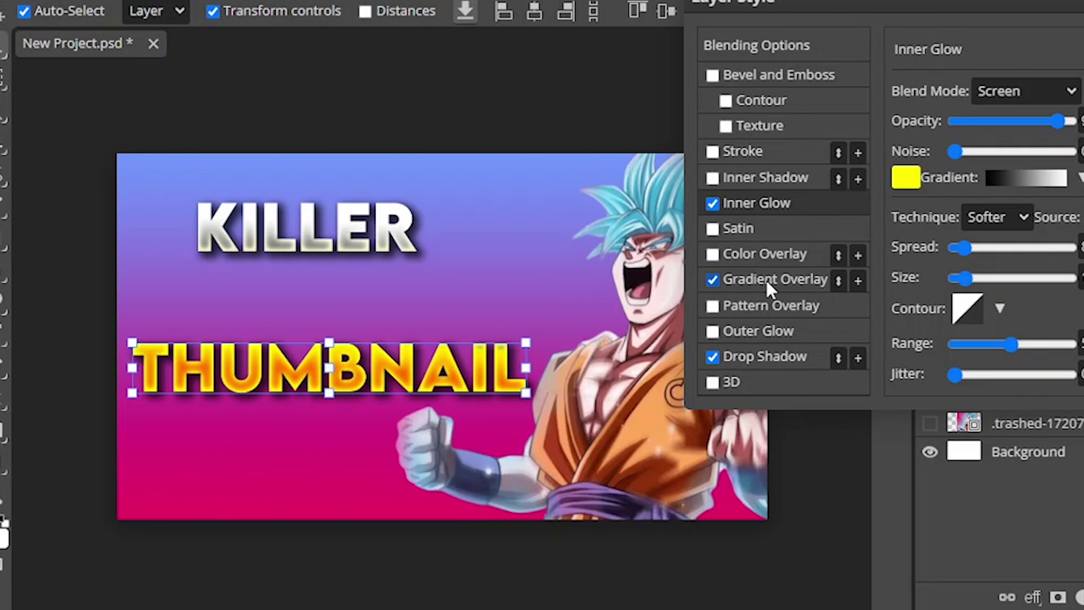
# - Reposition the orange and yellow colour stops in THUMBNAIL's gradient overlay and accept the gradient
pyautogui.click(766, 281)
pyautogui.click(1012, 153)
pyautogui.moveTo(1007, 302); pyautogui.dragTo(1050, 305)
pyautogui.moveTo(802, 301)
pyautogui.mouseDown()
pyautogui.moveTo(753, 307)
pyautogui.moveTo(798, 309)
pyautogui.mouseUp()
pyautogui.click(813, 415)
# - Rotate THUMBNAIL by about -6.1° so it slopes upward, and adjust its position in the canvas's left half
pyautogui.moveTo(443, 376); pyautogui.dragTo(444, 359)
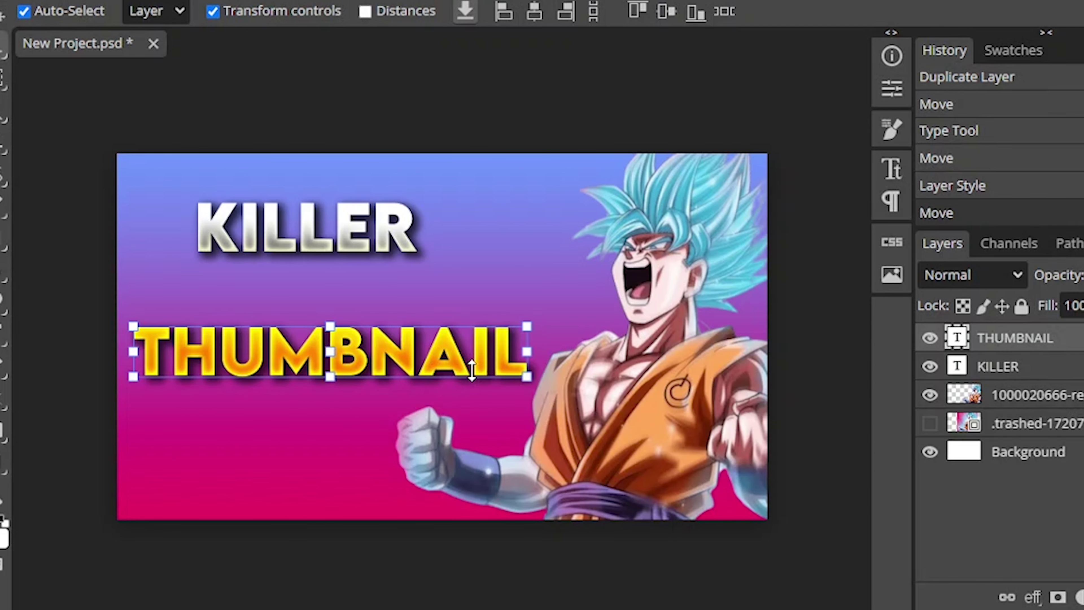
pyautogui.moveTo(541, 383); pyautogui.dragTo(543, 359)
pyautogui.moveTo(458, 356); pyautogui.dragTo(453, 386)
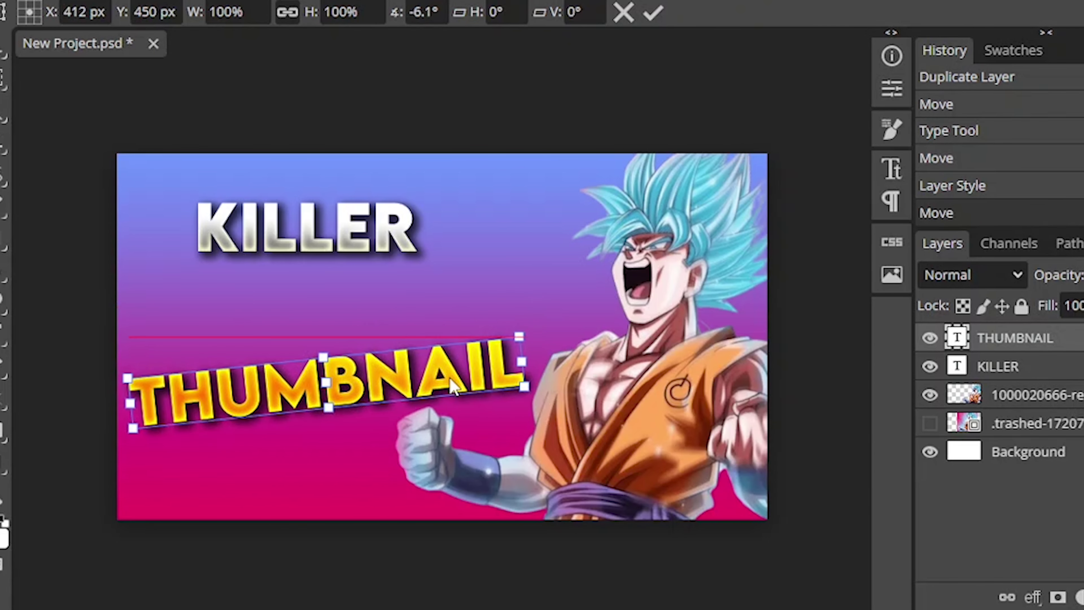
pyautogui.click(653, 14)
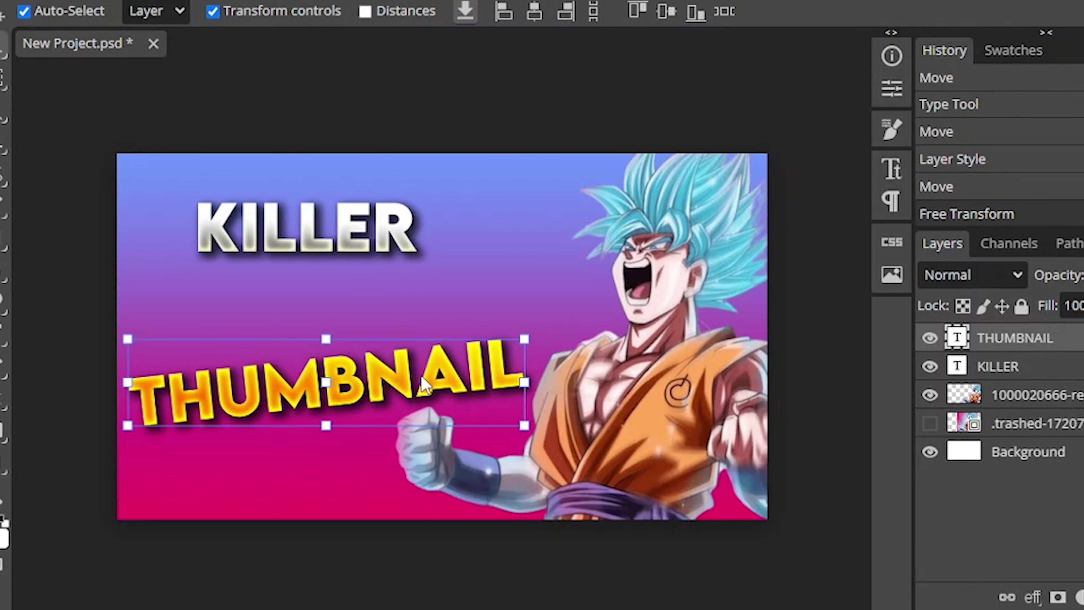
# - Tilt and enlarge KILLER to match THUMBNAIL, and enlarge THUMBNAIL so it sits closely beneath KILLER
pyautogui.moveTo(348, 371); pyautogui.dragTo(358, 298)
pyautogui.hotkey('ctrl', 't')
pyautogui.click(253, 13)
pyautogui.moveTo(312, 235); pyautogui.dragTo(324, 243)
pyautogui.moveTo(457, 286); pyautogui.dragTo(621, 232)
pyautogui.moveTo(476, 252); pyautogui.dragTo(433, 241)
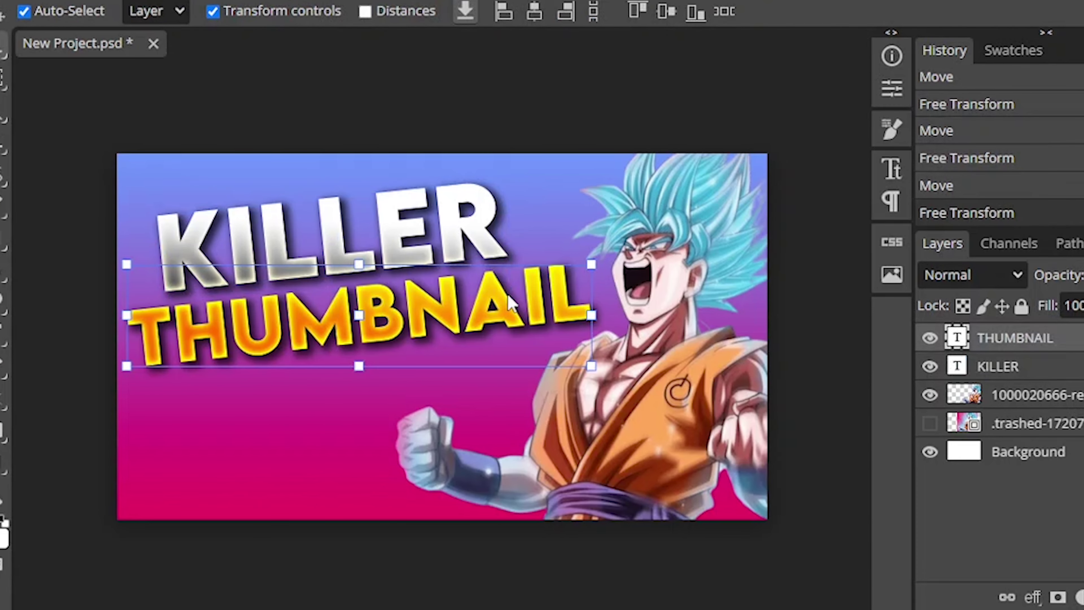
# - Scale the anime character up to about 105.42%
pyautogui.click(633, 459)
pyautogui.moveTo(394, 393); pyautogui.dragTo(373, 393)
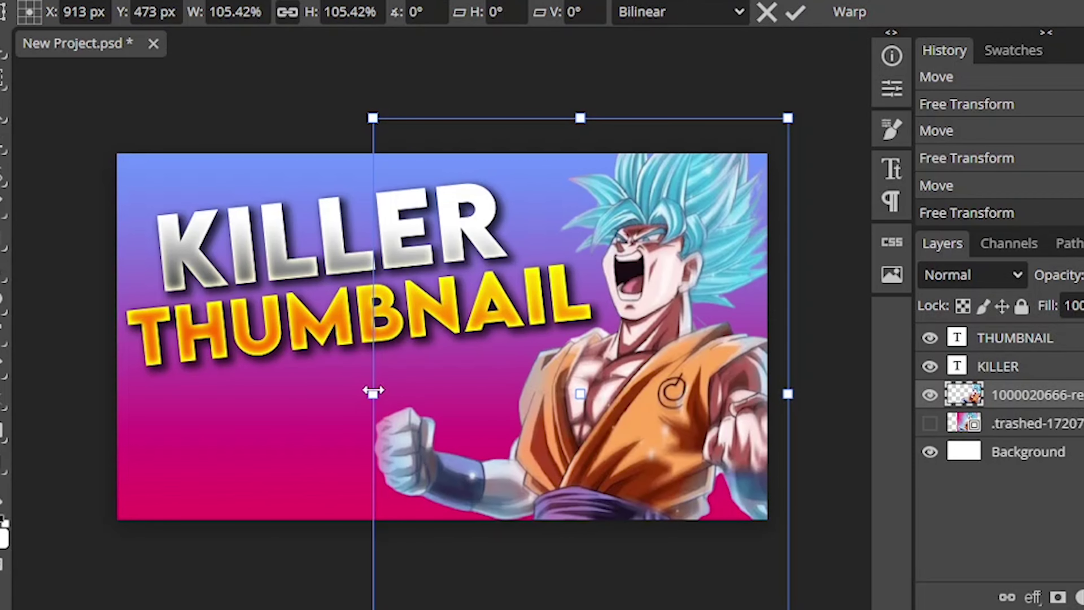
pyautogui.press('Return')
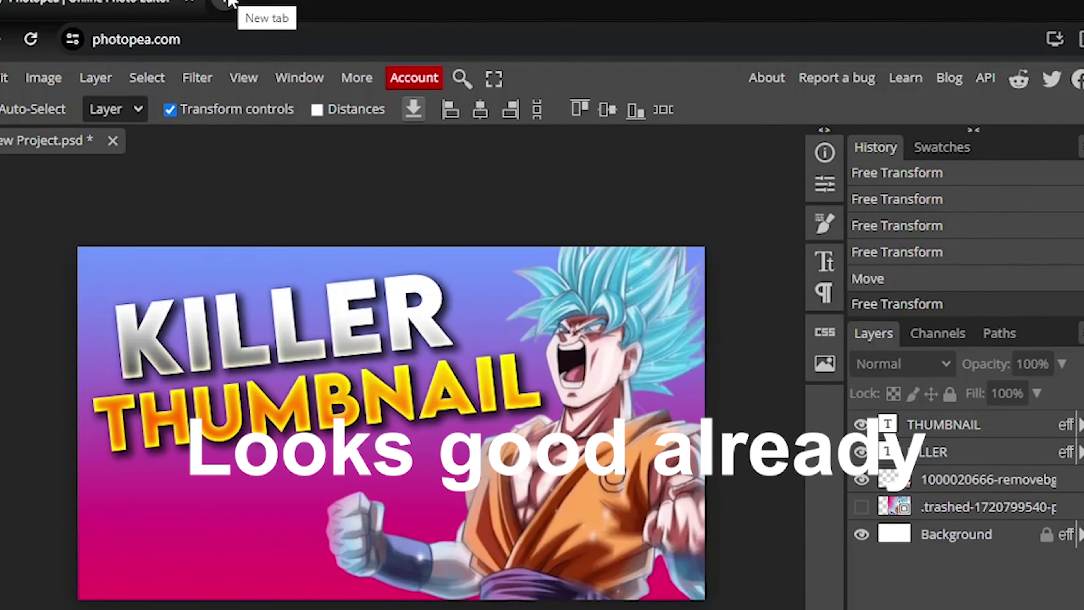
# - In a new browser tab, search for "anime lightning background" images and open iStock's cyan lightning picture
pyautogui.click(225, 4)
pyautogui.click(189, 42)
pyautogui.write('AN')
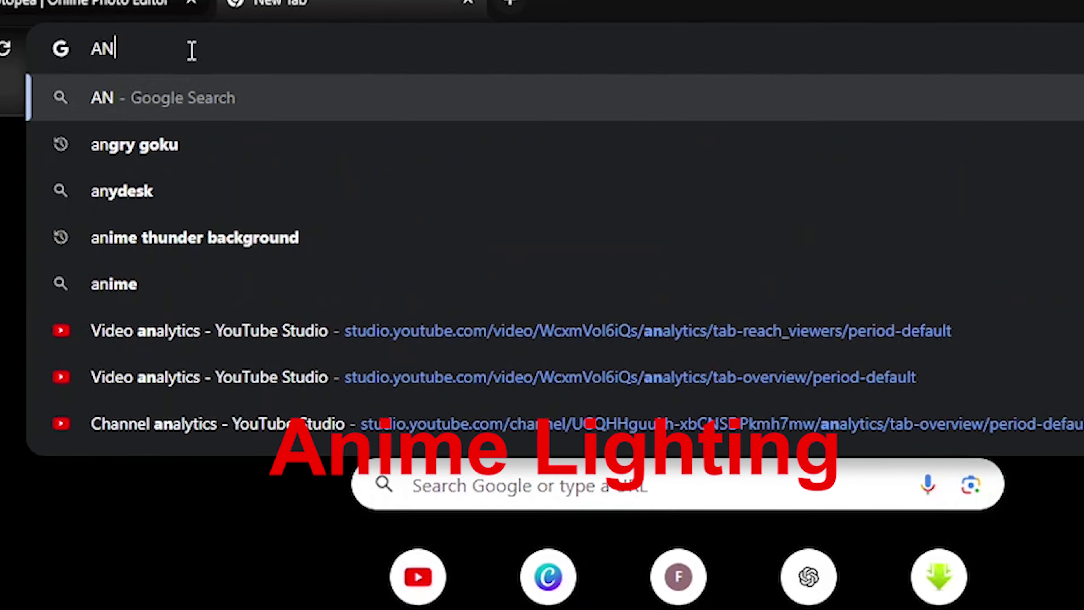
pyautogui.press('Escape')
pyautogui.write('anime ligh')
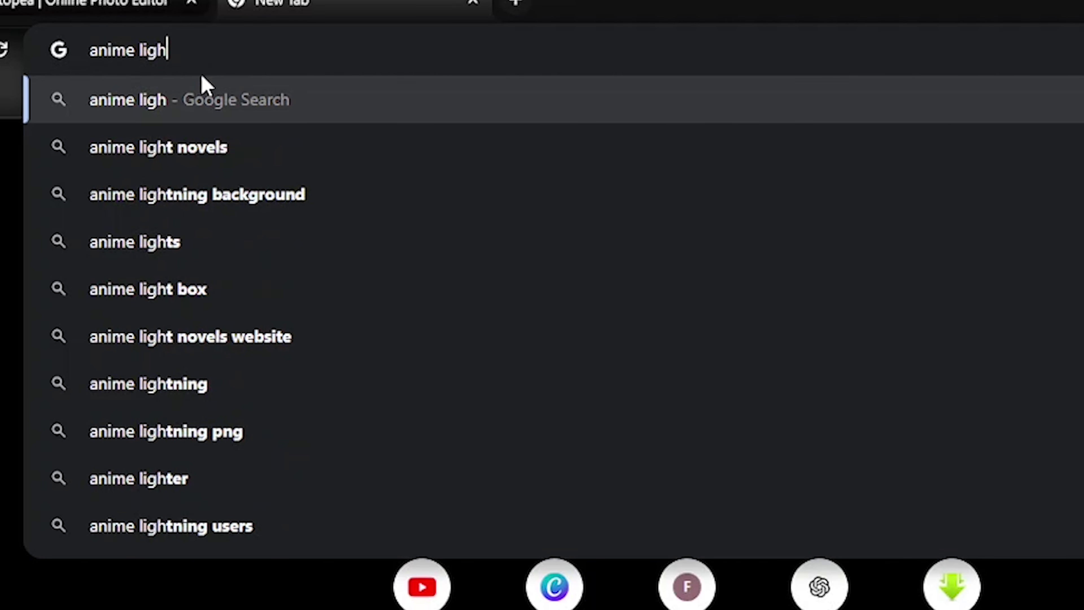
pyautogui.click(230, 195)
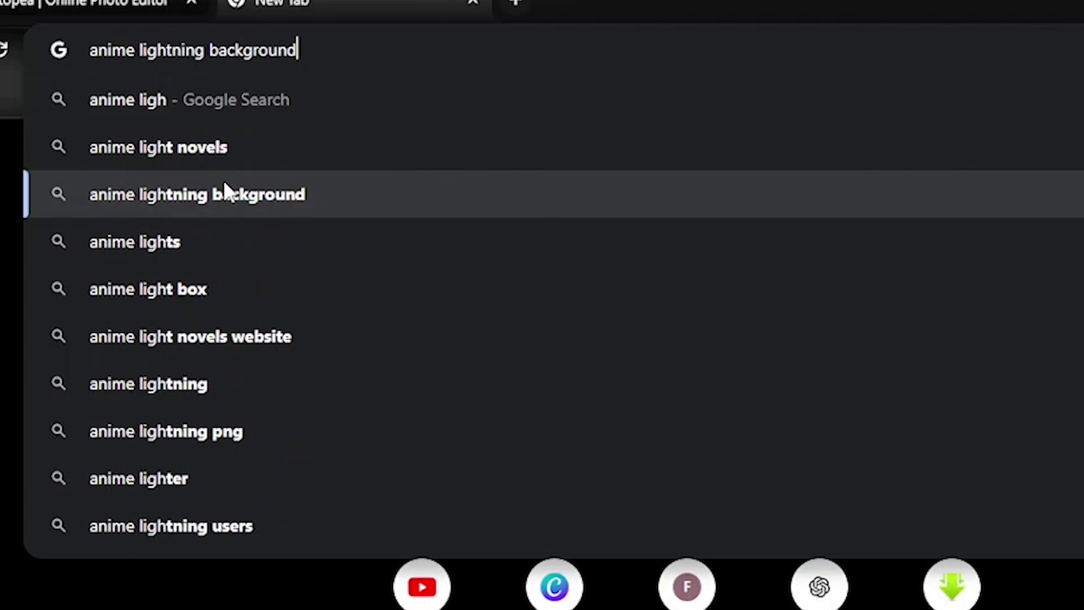
pyautogui.click(202, 201)
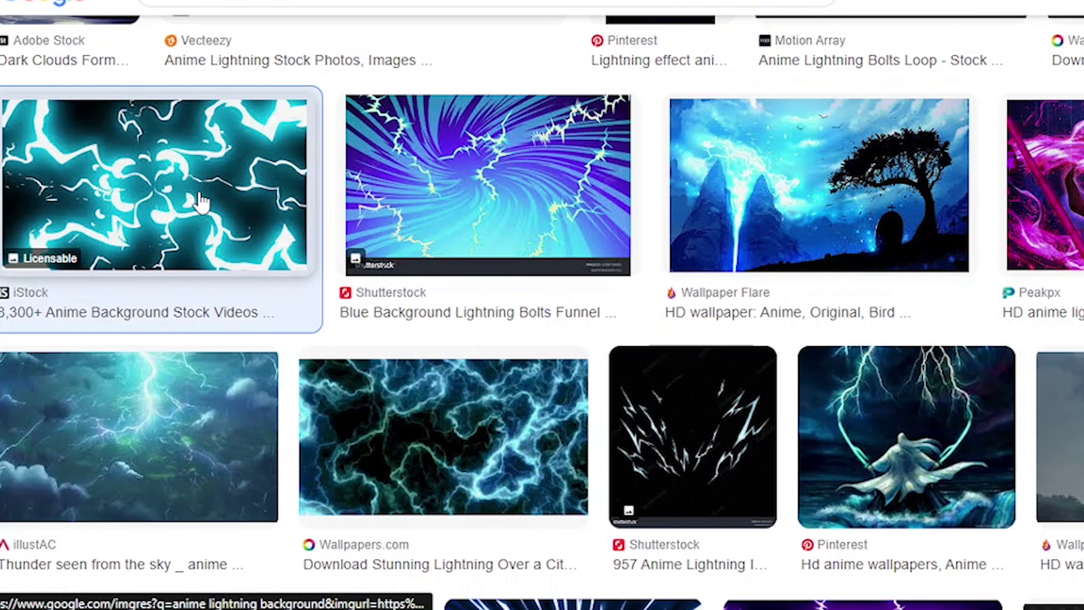
# - Place the cyan lightning picture into the Photopea project and move its layer directly above Background
pyautogui.moveTo(753, 301); pyautogui.dragTo(0, 0)
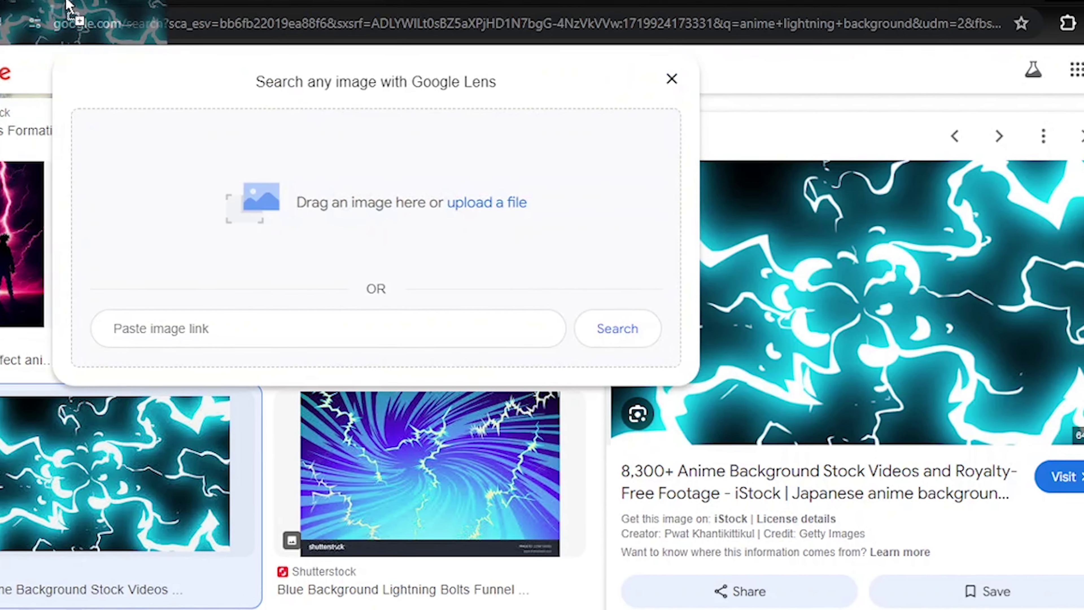
pyautogui.moveTo(66, 5); pyautogui.dragTo(384, 491)
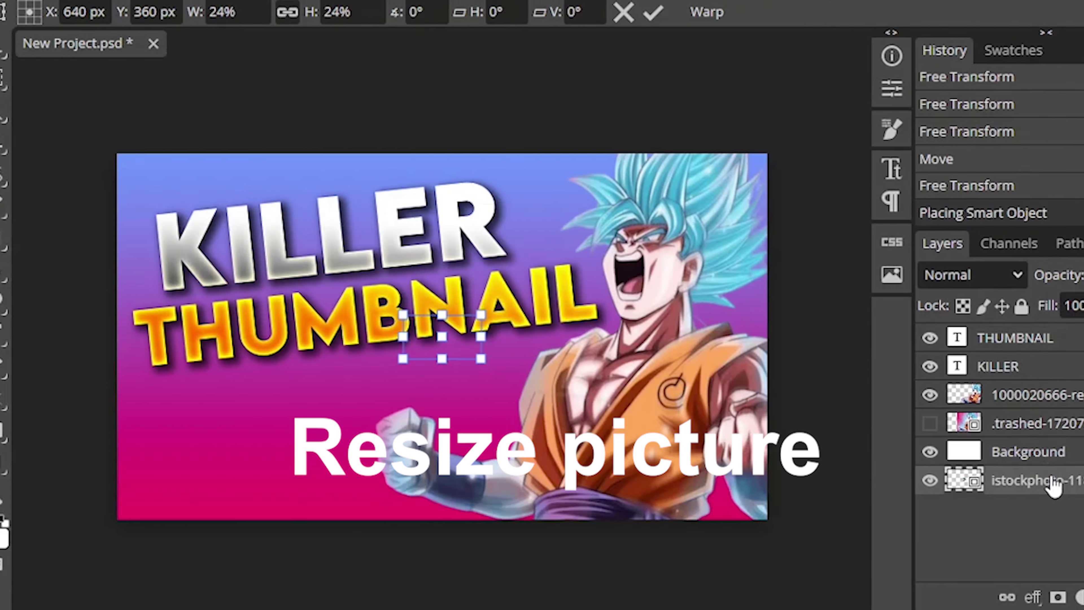
pyautogui.moveTo(919, 526); pyautogui.dragTo(920, 500)
pyautogui.moveTo(1053, 452); pyautogui.dragTo(1052, 454)
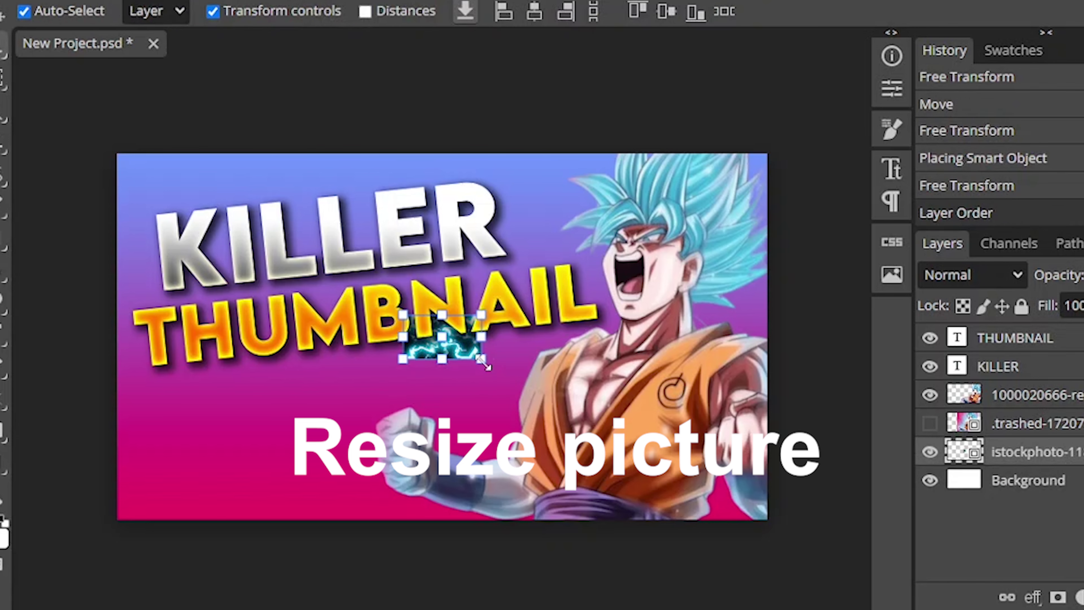
# - Enlarge the lightning picture to cover the whole canvas and set its blend mode to Screen
pyautogui.moveTo(486, 363); pyautogui.dragTo(762, 522)
pyautogui.moveTo(465, 385); pyautogui.dragTo(173, 231)
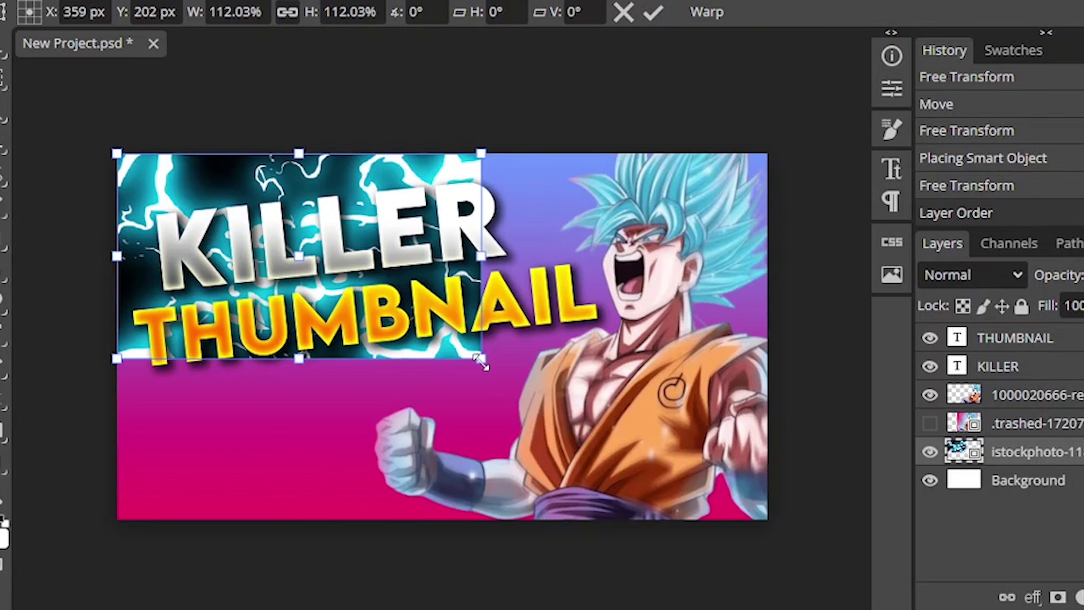
pyautogui.moveTo(480, 362); pyautogui.dragTo(794, 462)
pyautogui.press('Return')
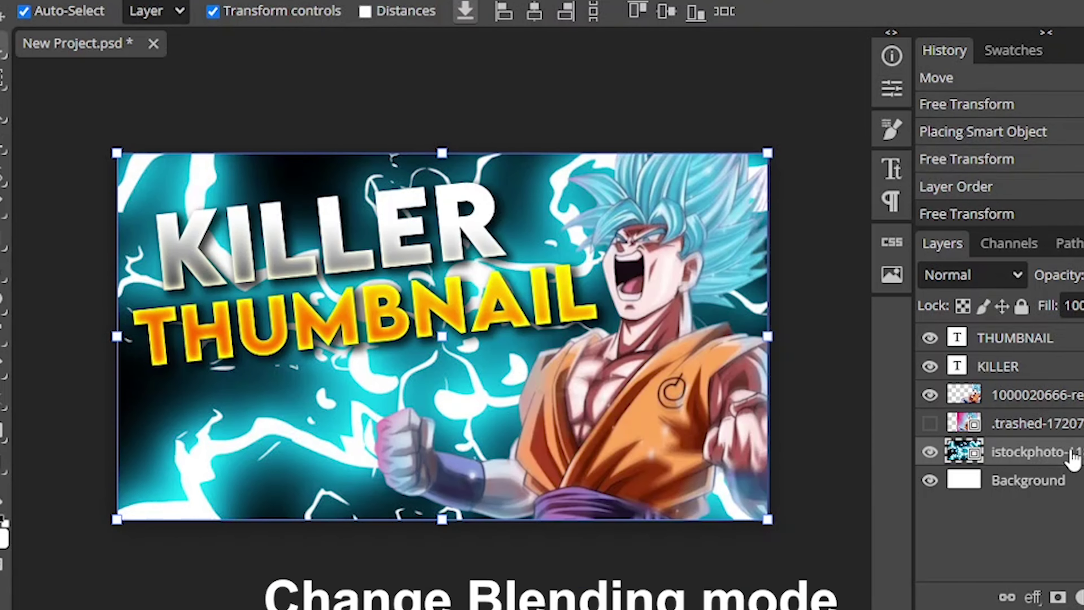
pyautogui.click(981, 274)
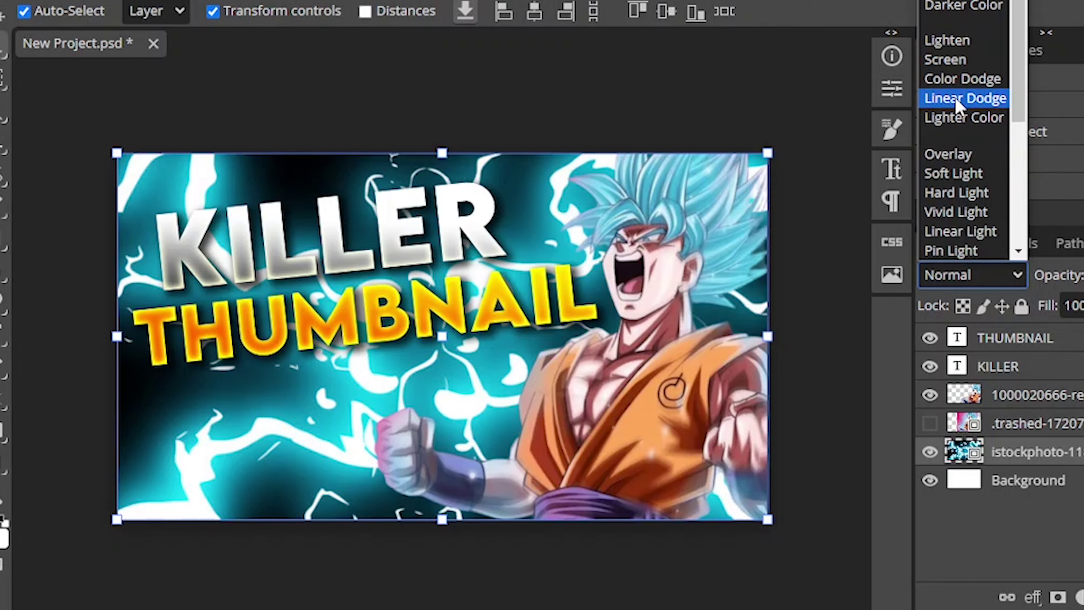
pyautogui.click(948, 59)
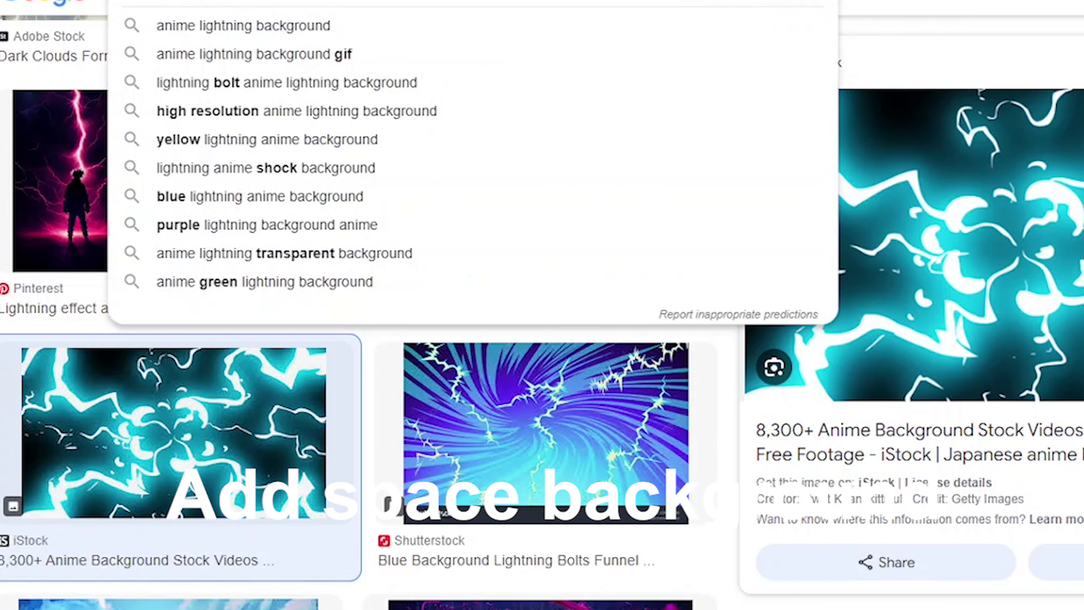
# - Search Google Images for a purple space background and place OpenArt's purple galaxies picture into the Photopea project
pyautogui.write('space')
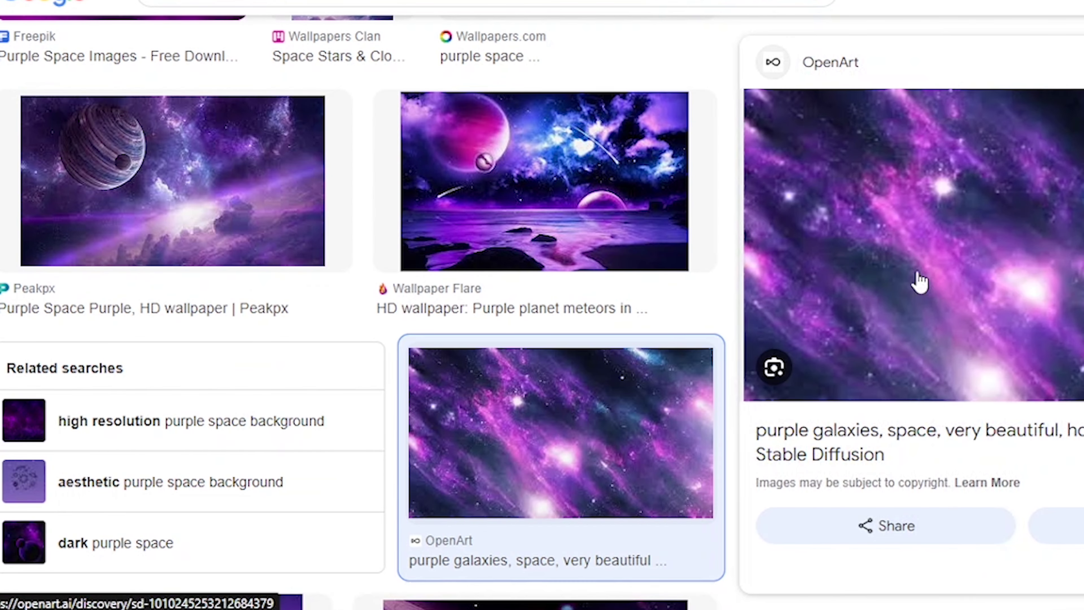
pyautogui.moveTo(1011, 305); pyautogui.dragTo(427, 0)
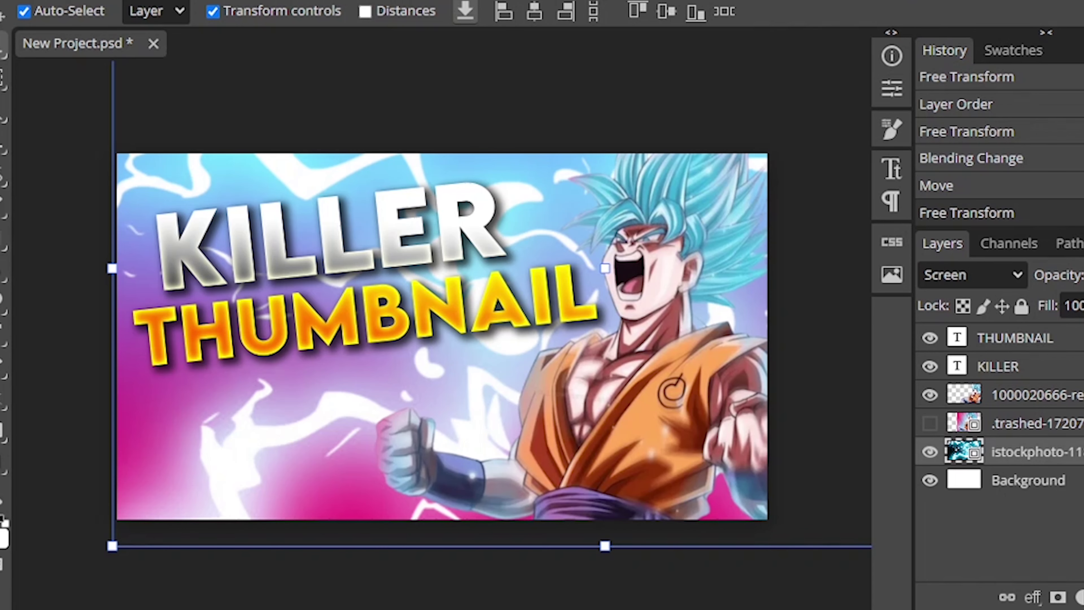
pyautogui.moveTo(266, 264); pyautogui.dragTo(432, 398)
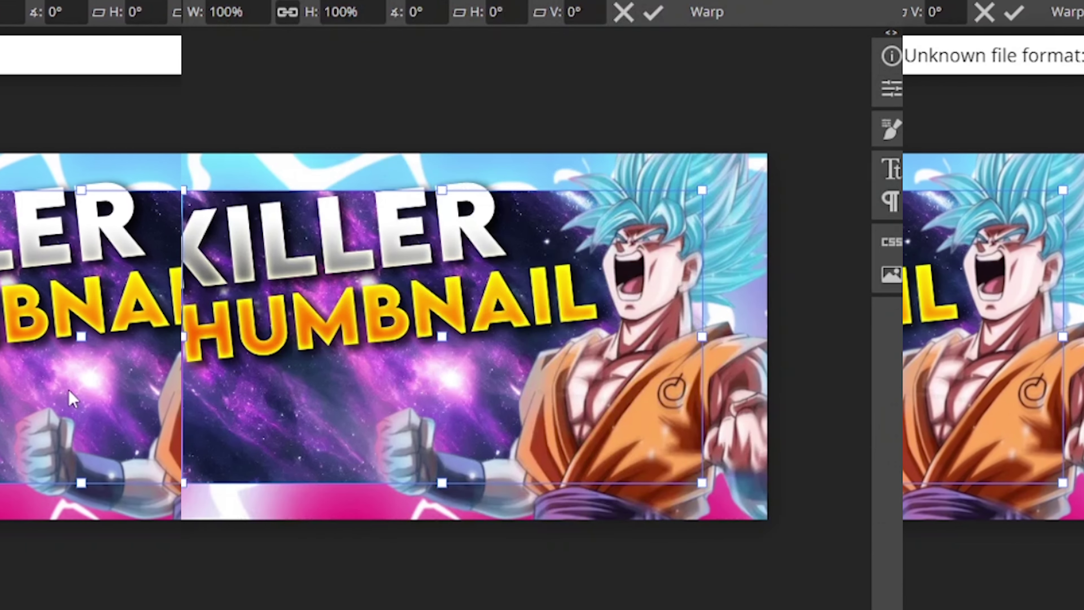
# - Move the galaxy layer between the lightning layer and Background and scale it to about 126.17% to cover the canvas
pyautogui.moveTo(951, 452); pyautogui.dragTo(1052, 498)
pyautogui.moveTo(181, 189); pyautogui.dragTo(117, 154)
pyautogui.moveTo(702, 316); pyautogui.dragTo(780, 328)
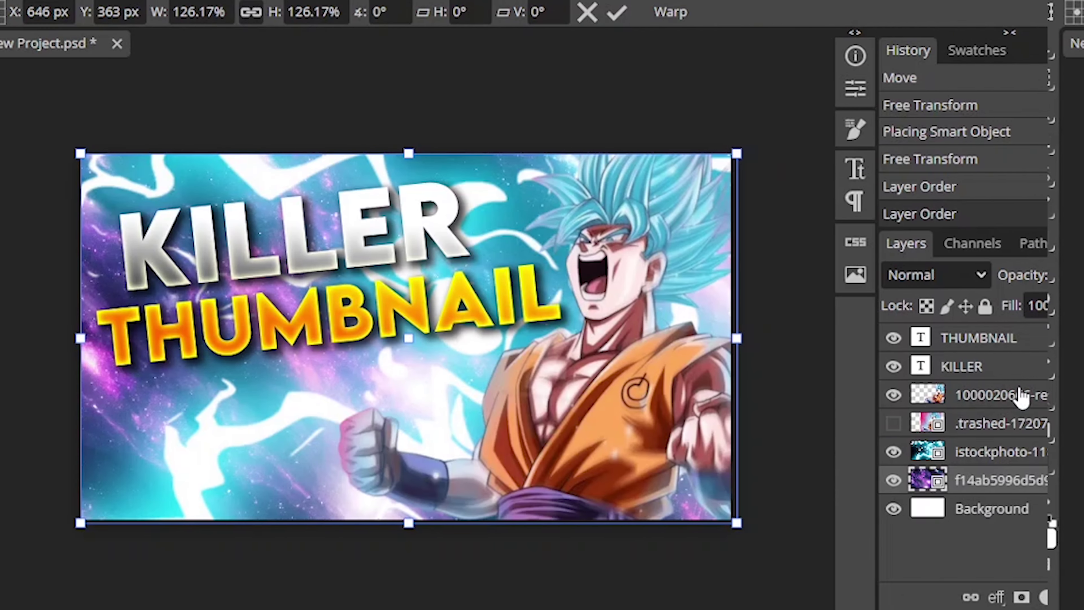
# - Shift the character layer's colours toward red with a Color Balance adjustment
pyautogui.click(156, 394)
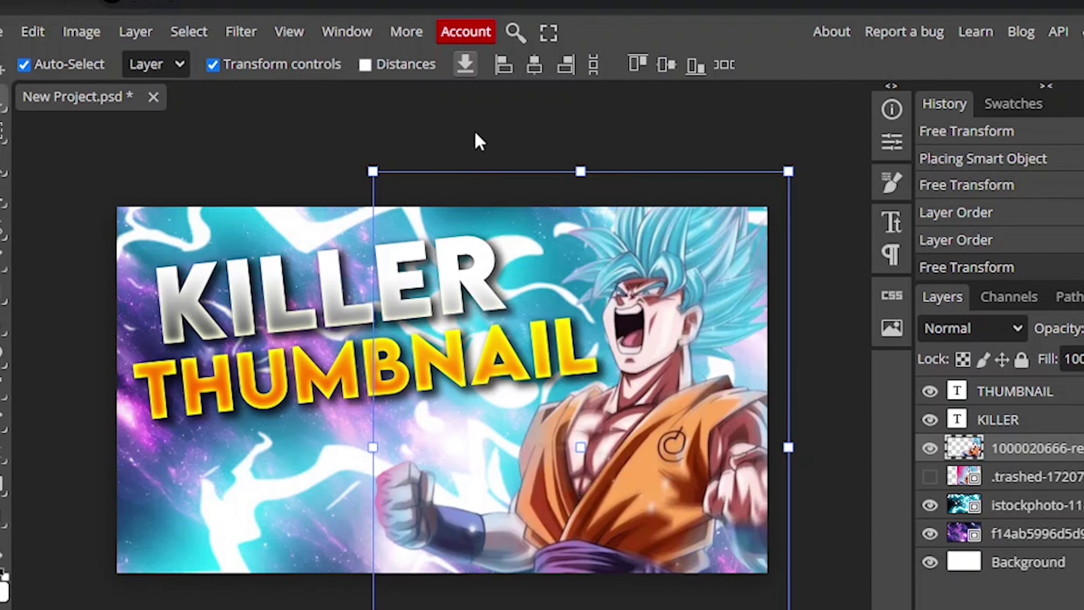
pyautogui.click(78, 34)
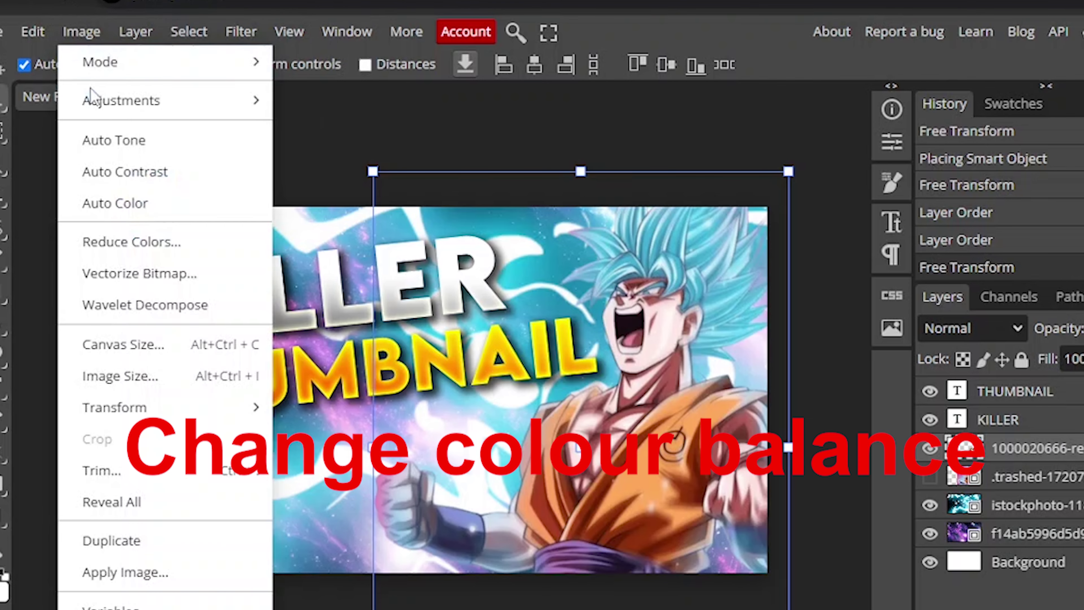
pyautogui.moveTo(99, 103)
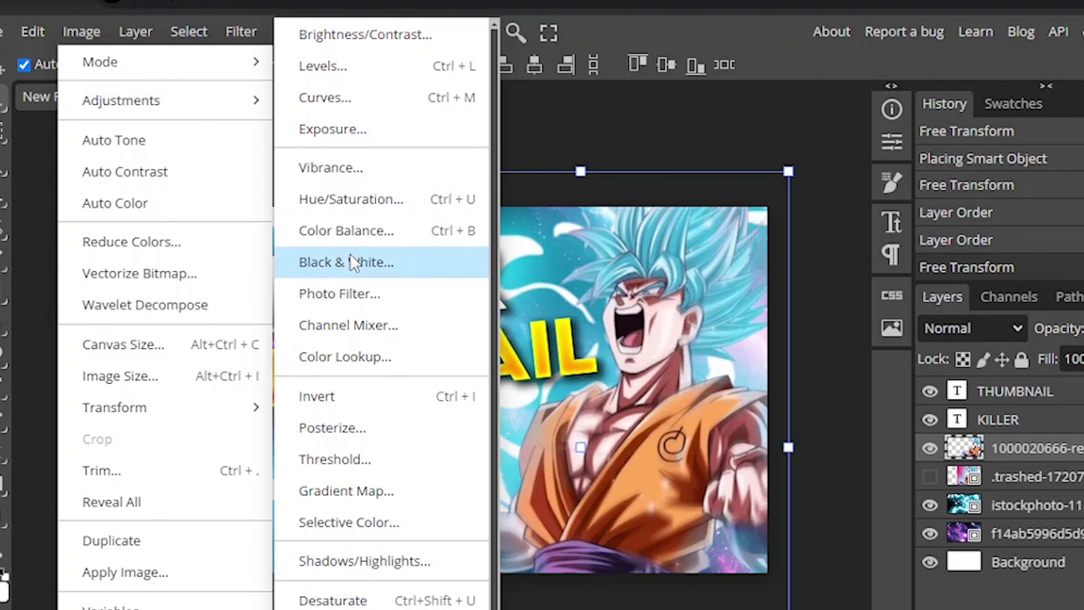
pyautogui.click(358, 230)
pyautogui.click(521, 228)
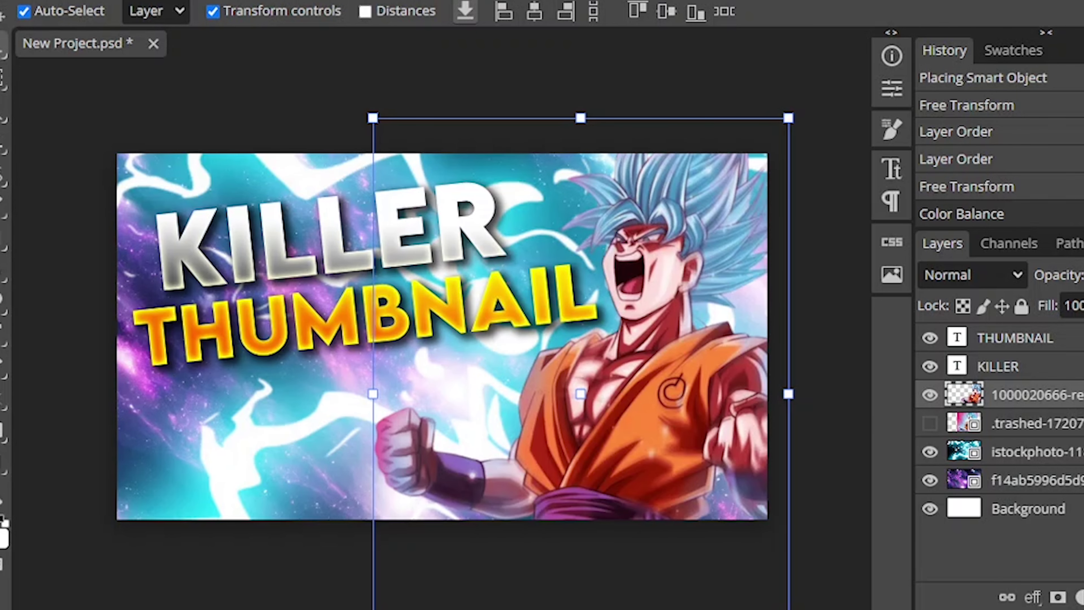
# - Add a white outside stroke and a drop shadow to the character layer
pyautogui.doubleClick(1075, 394)
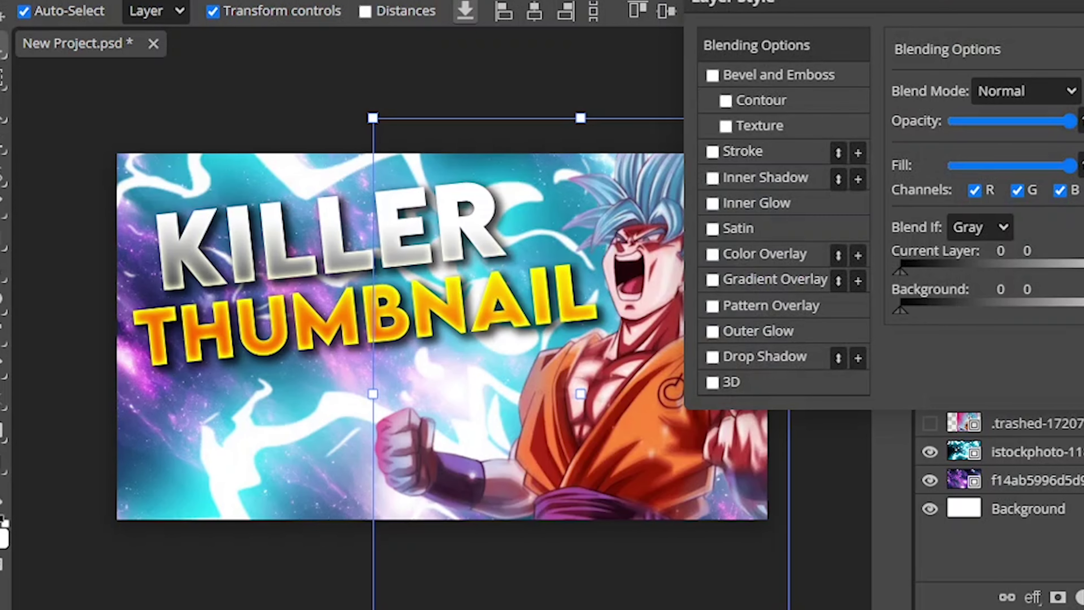
pyautogui.click(738, 153)
pyautogui.click(904, 261)
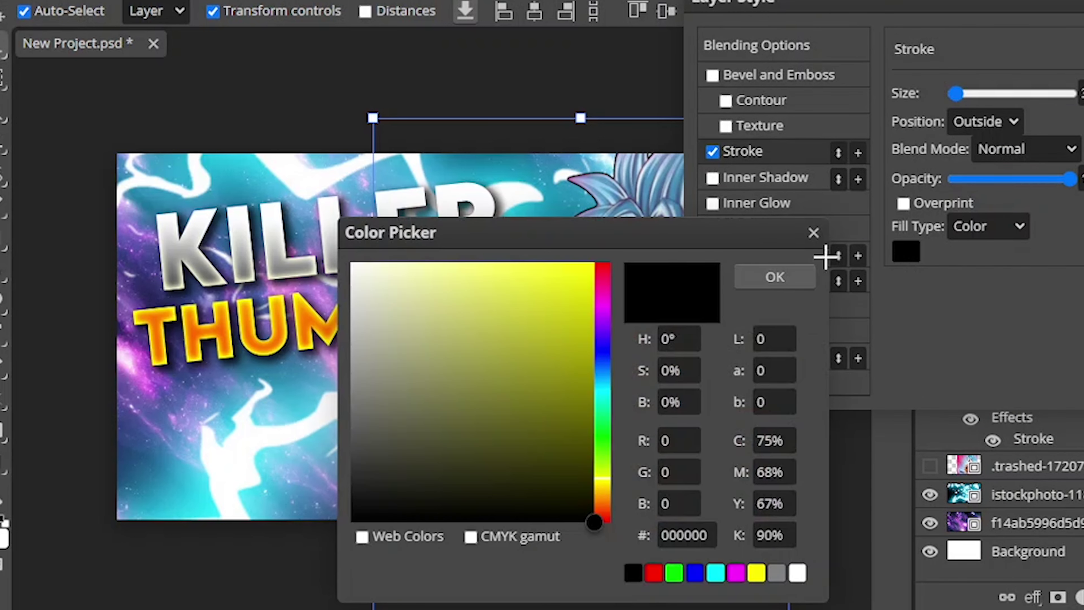
pyautogui.moveTo(490, 306)
pyautogui.mouseDown()
pyautogui.moveTo(351, 272)
pyautogui.moveTo(350, 261)
pyautogui.mouseUp()
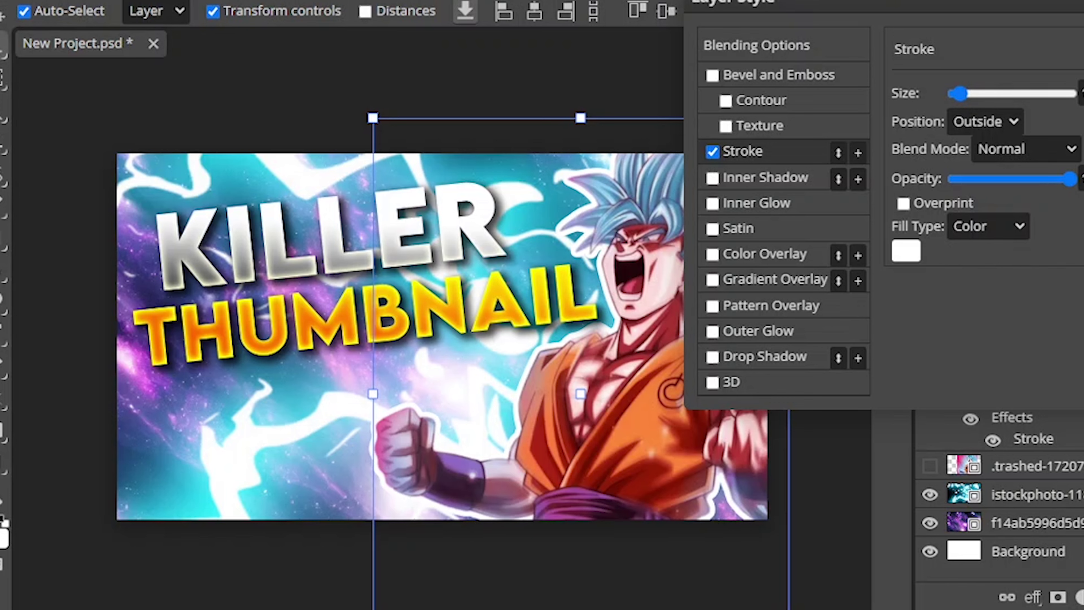
pyautogui.click(712, 357)
pyautogui.click(1062, 124)
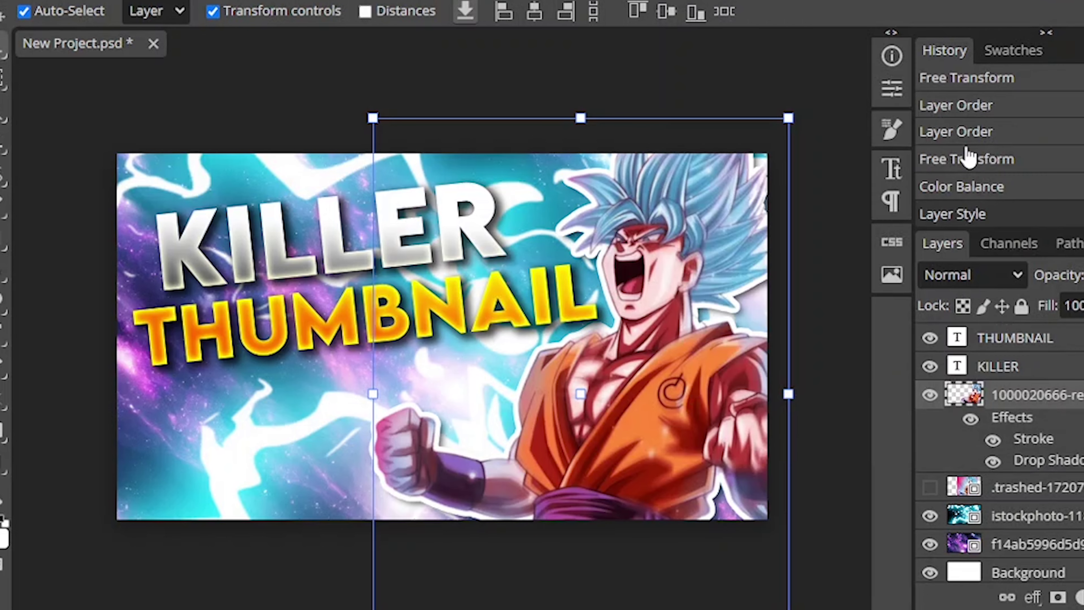
# - Add a black outside stroke to both the THUMBNAIL and KILLER text layers
pyautogui.click(323, 316)
pyautogui.doubleClick(1033, 338)
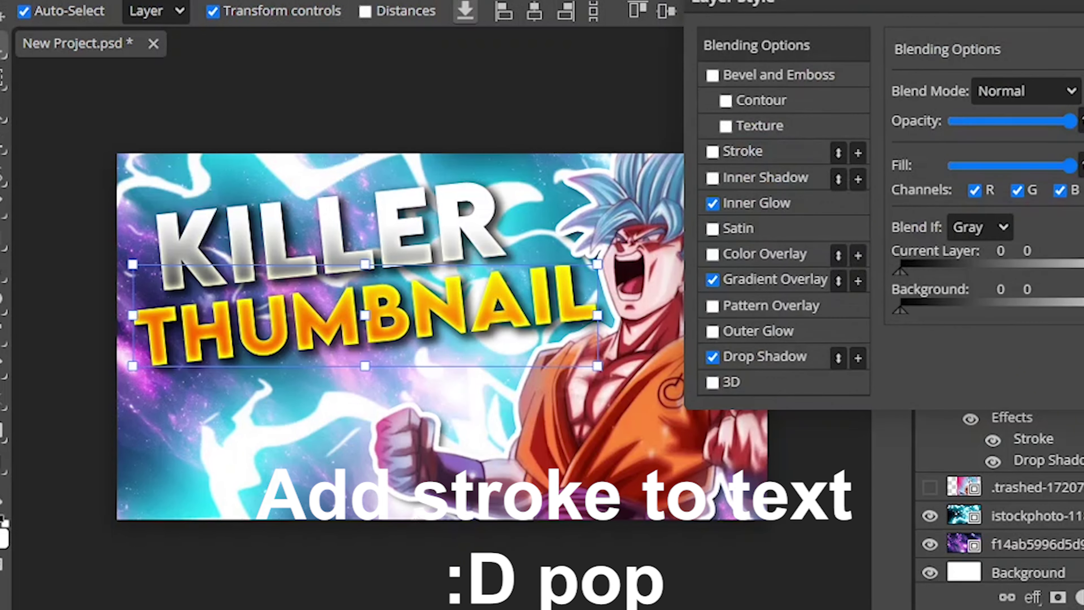
pyautogui.click(730, 153)
pyautogui.click(906, 251)
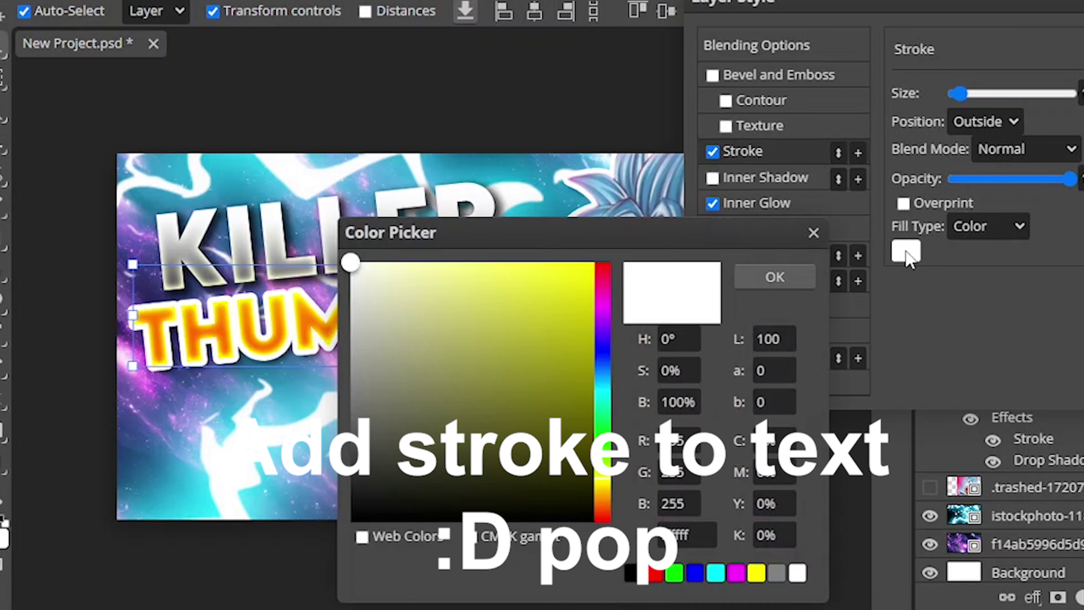
pyautogui.moveTo(489, 320); pyautogui.dragTo(328, 545)
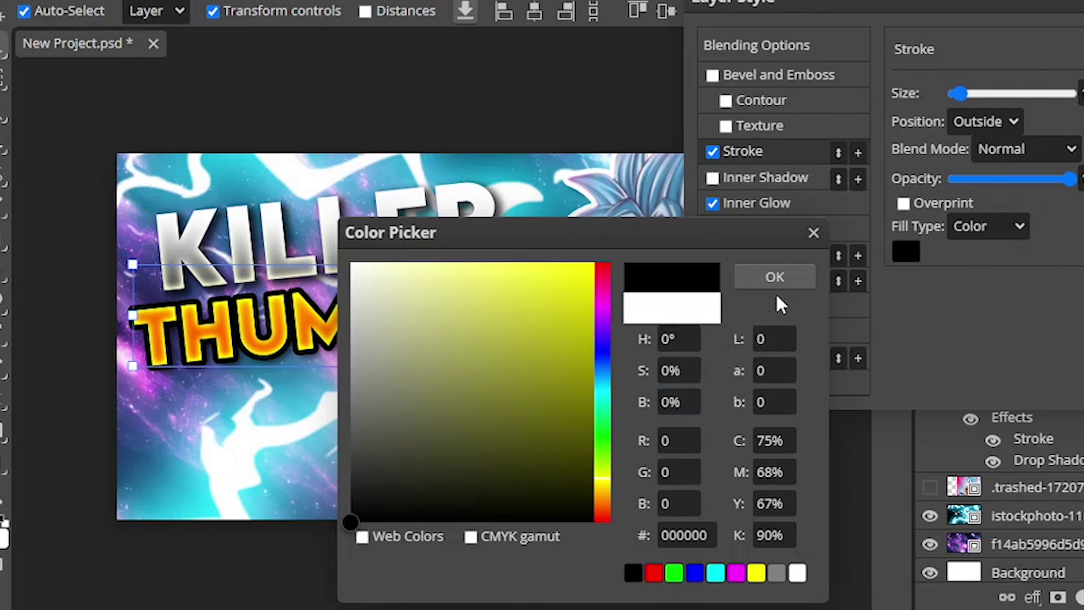
pyautogui.click(774, 277)
pyautogui.press('Return')
pyautogui.doubleClick(1033, 365)
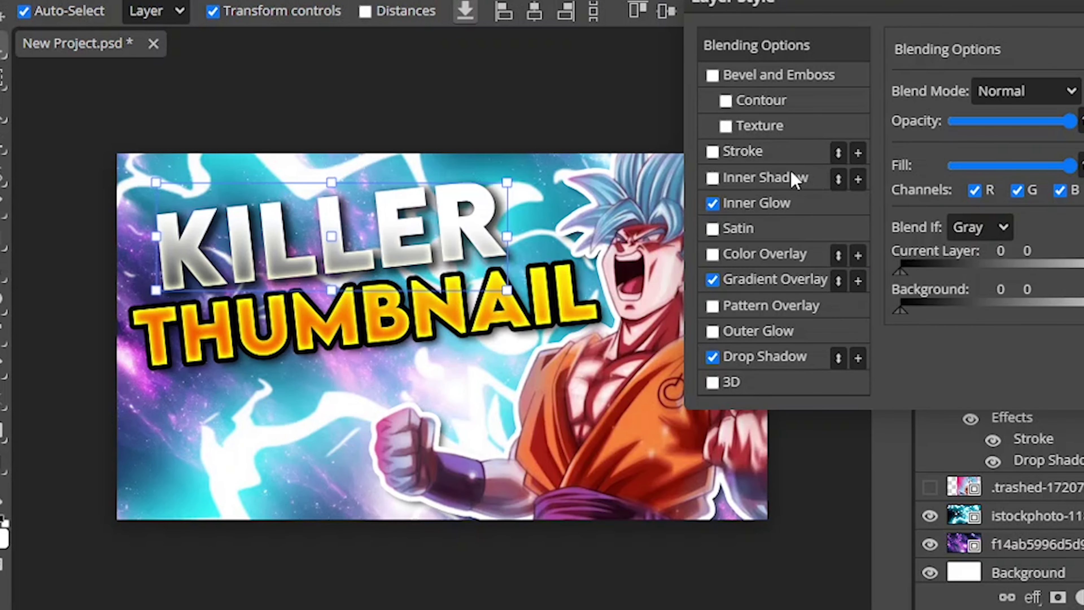
pyautogui.click(741, 153)
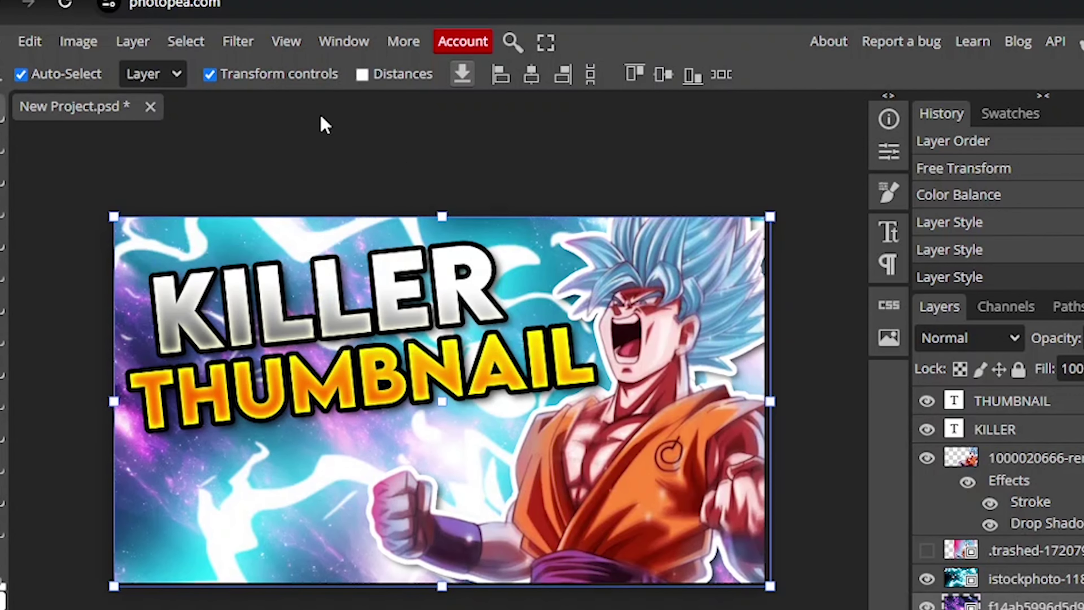
# - Apply Brightness/Contrast to the galaxy background layer with brightness -75 and contrast 92
pyautogui.click(85, 43)
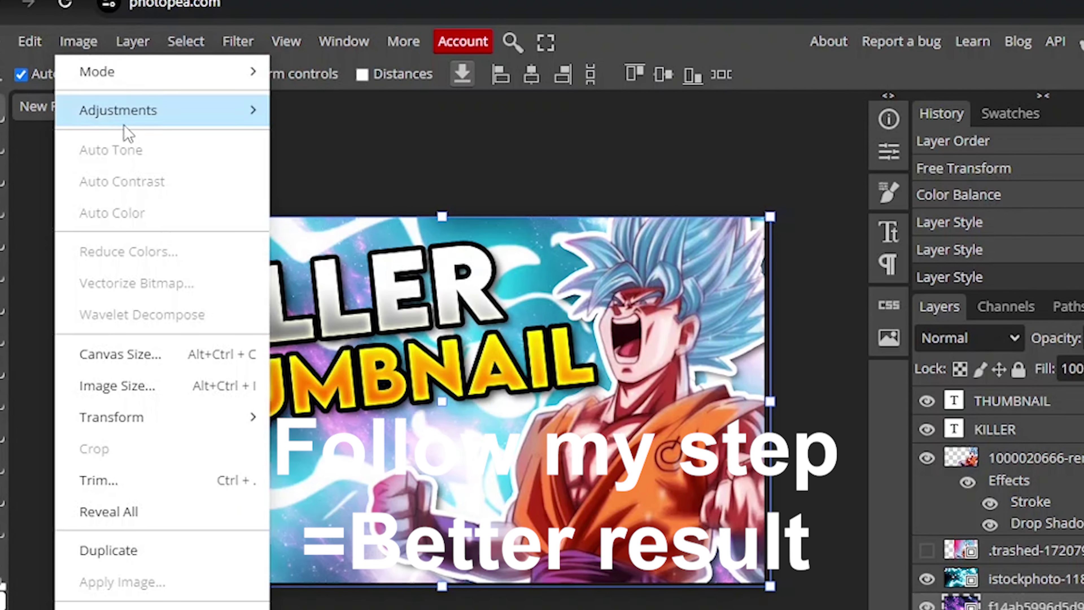
pyautogui.moveTo(148, 126)
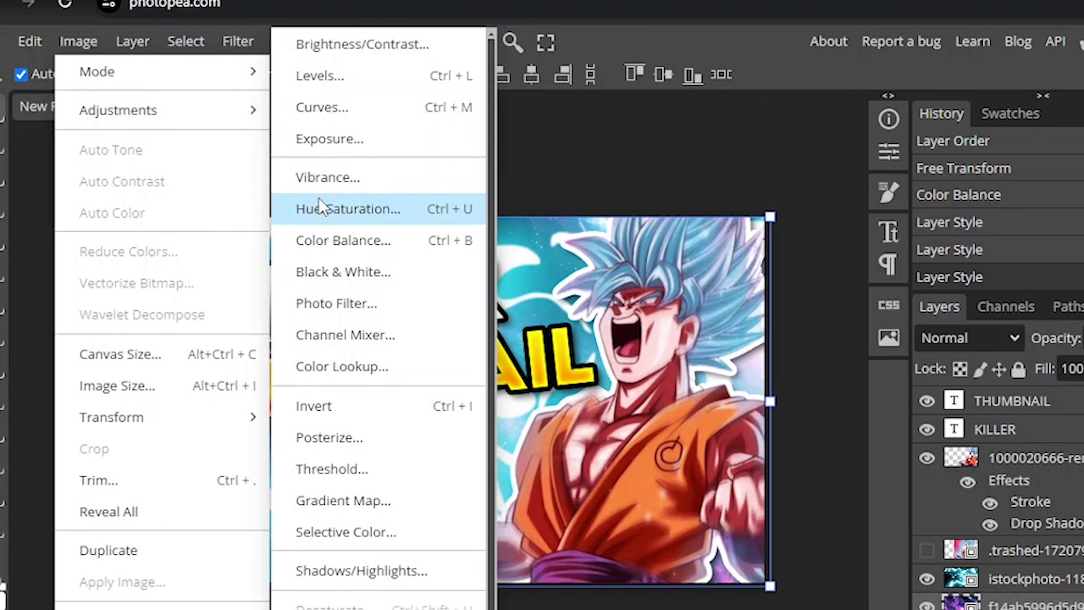
pyautogui.click(359, 58)
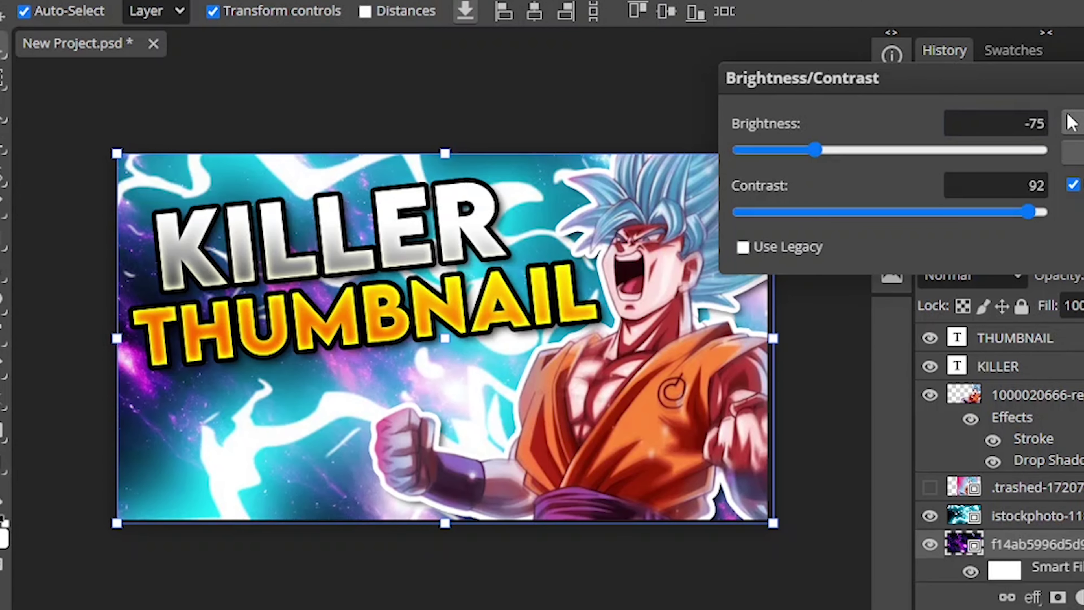
pyautogui.click(1069, 122)
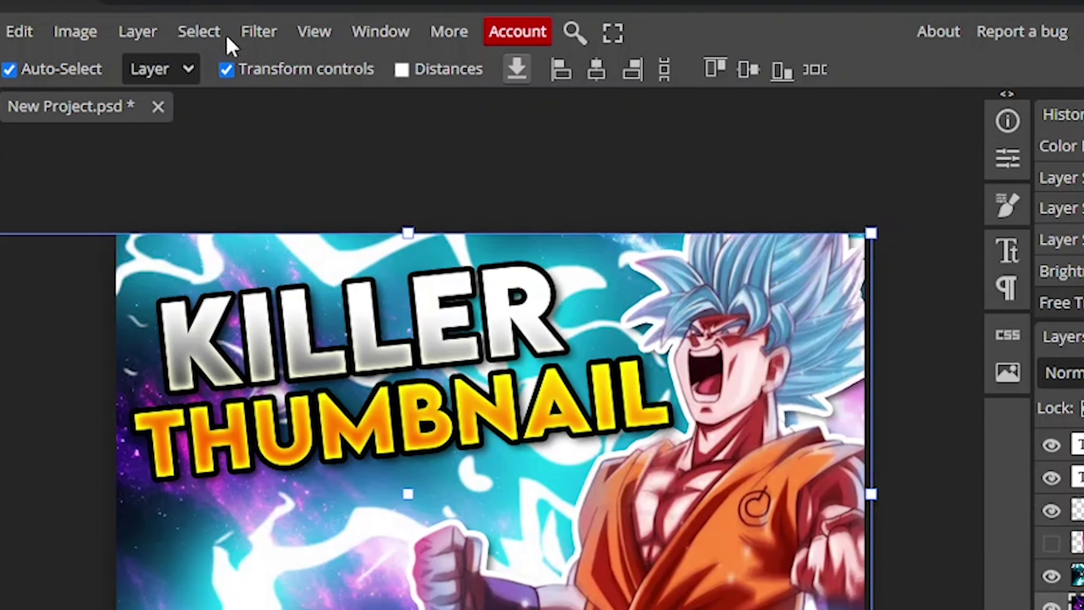
# - Apply a Zoom-mode Radial Blur to the galaxy layer with amount 20, position X 46% and position Y 64%
pyautogui.click(243, 34)
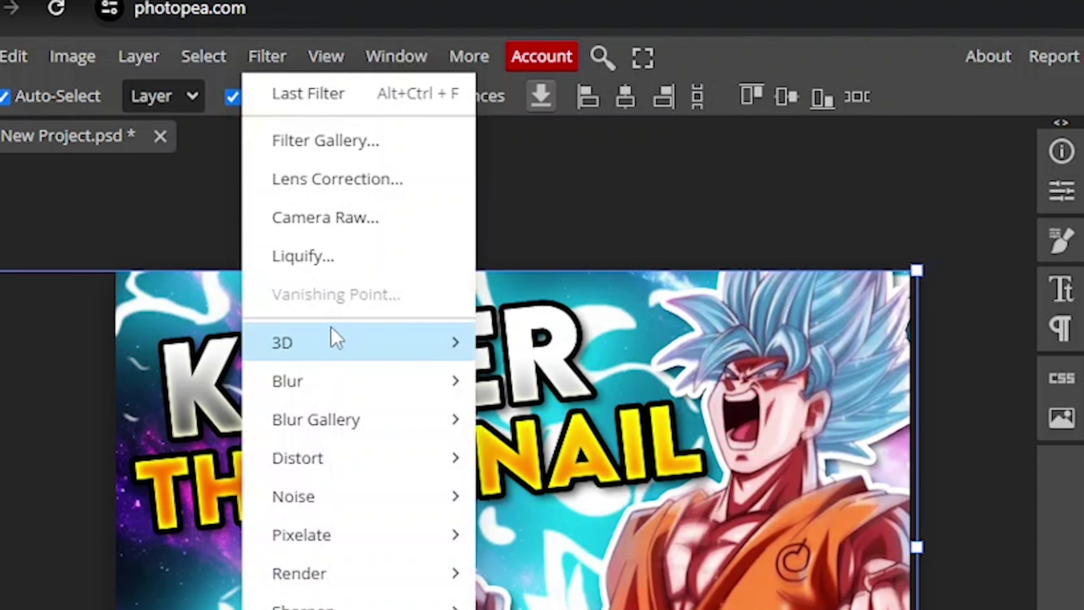
pyautogui.moveTo(346, 380)
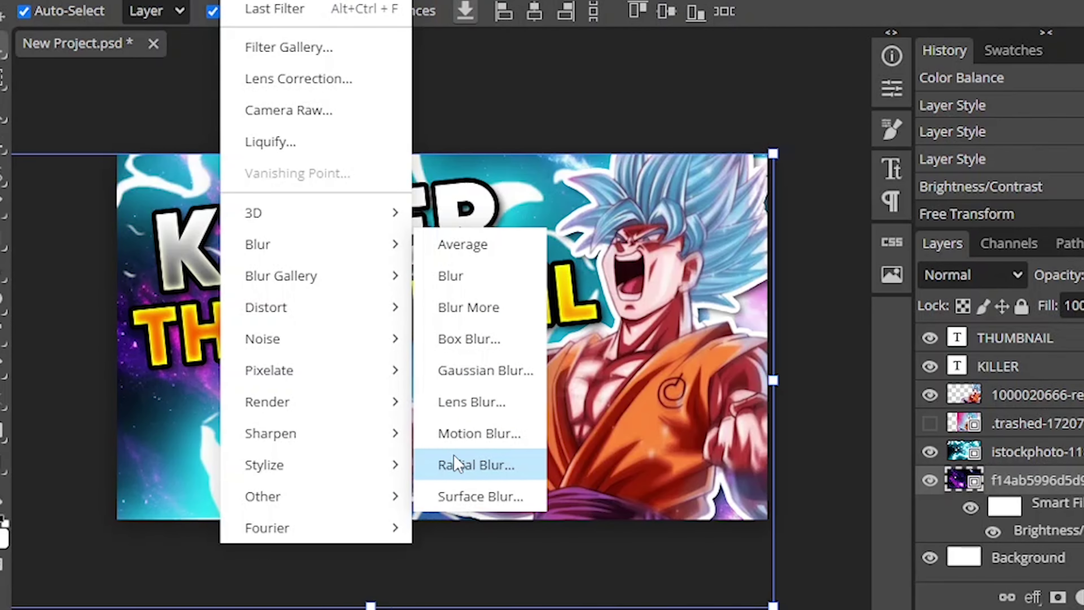
pyautogui.click(454, 463)
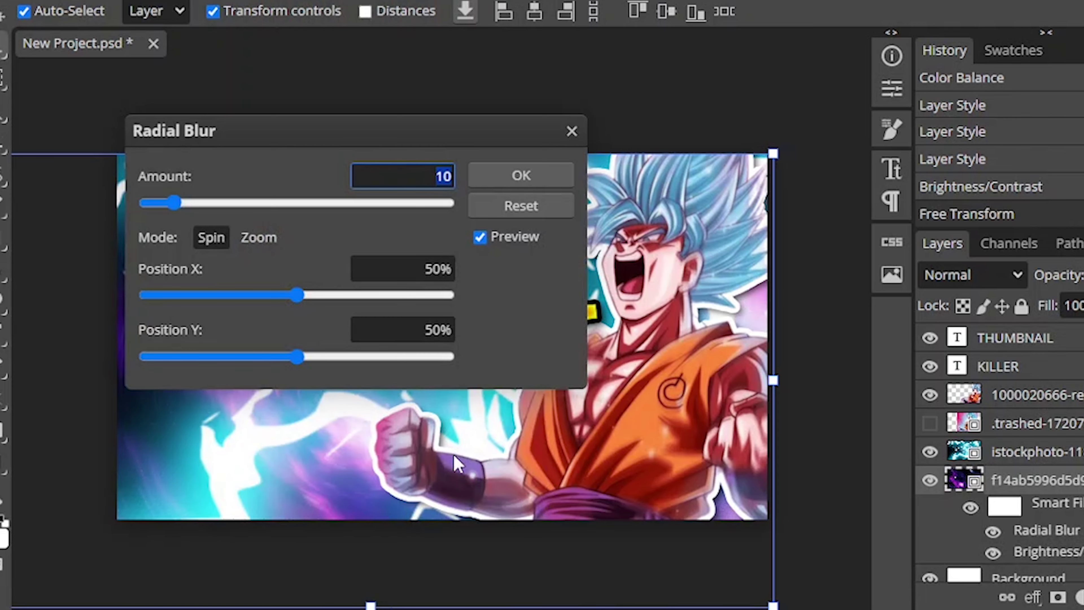
pyautogui.moveTo(294, 145); pyautogui.dragTo(1043, 68)
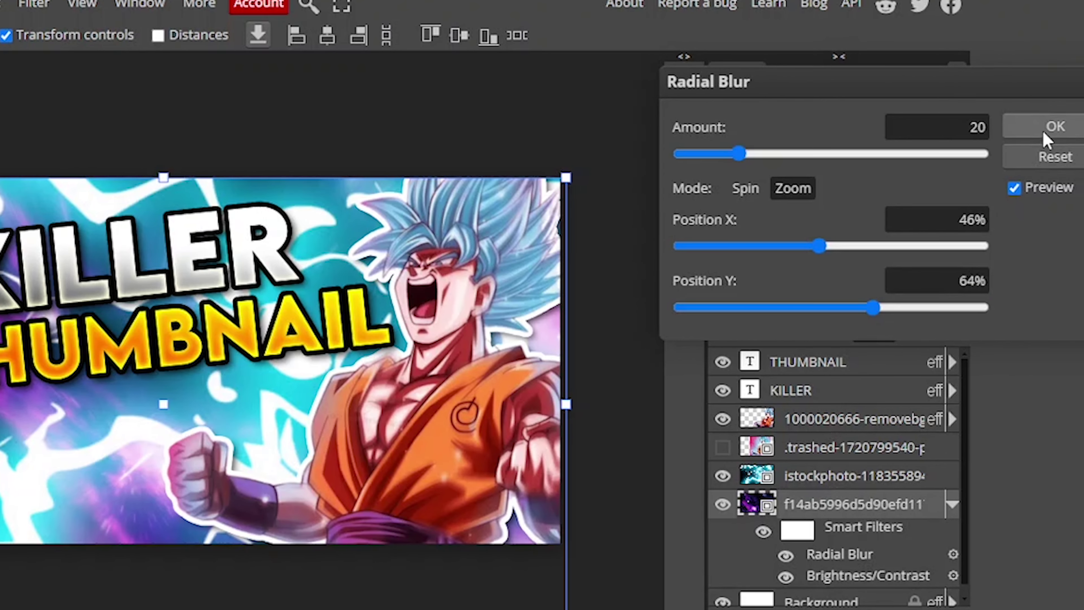
pyautogui.click(1050, 129)
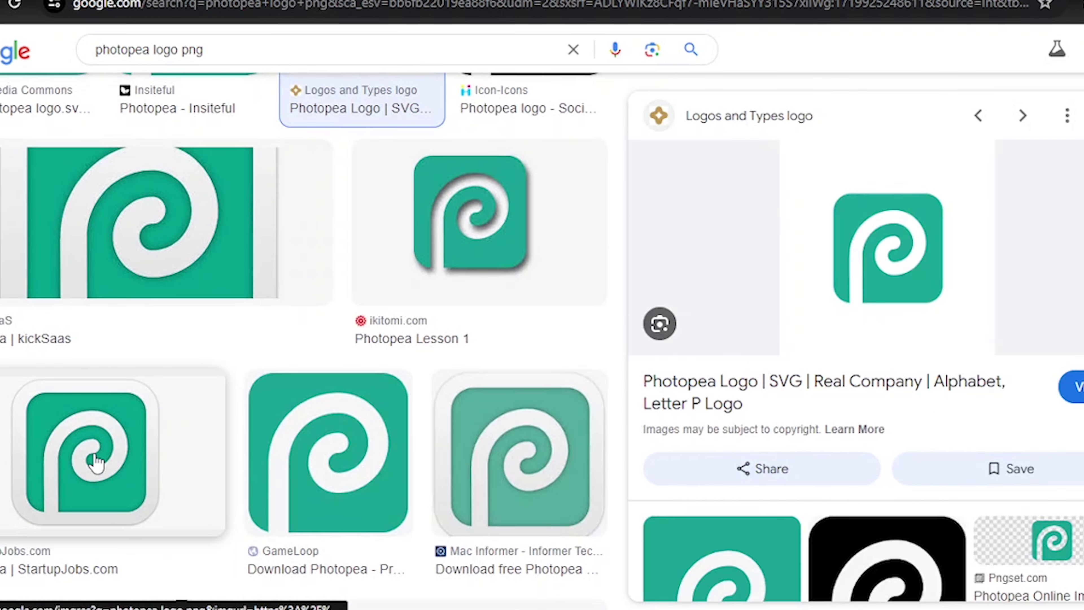
# - Place StartupJobs.com's Photopea logo below the text with a black stroke, scaled to 52.81% and rotated -13.5°
pyautogui.click(109, 460)
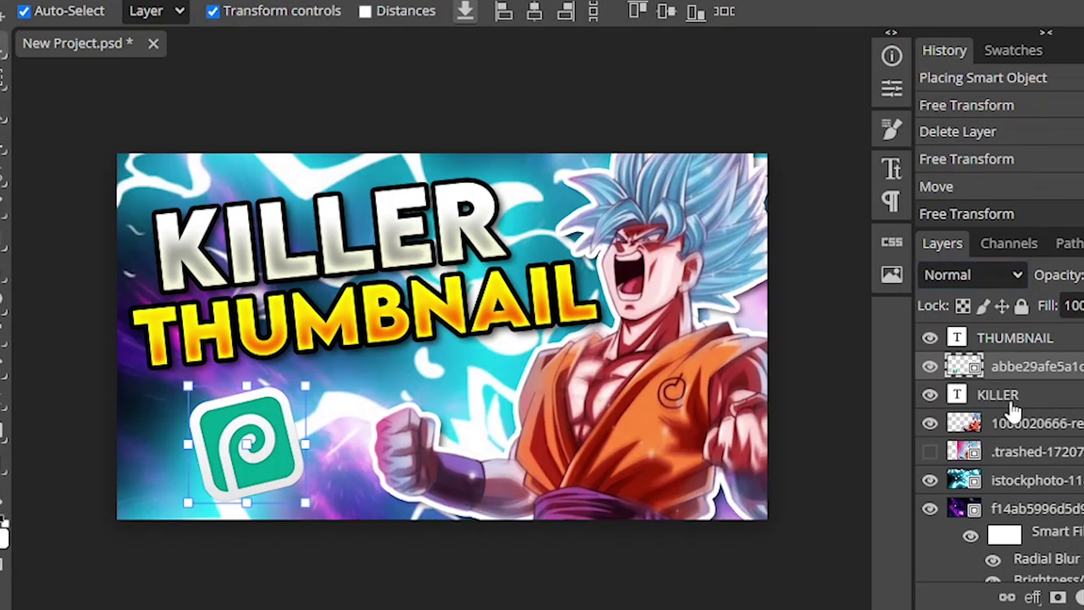
pyautogui.doubleClick(1011, 405)
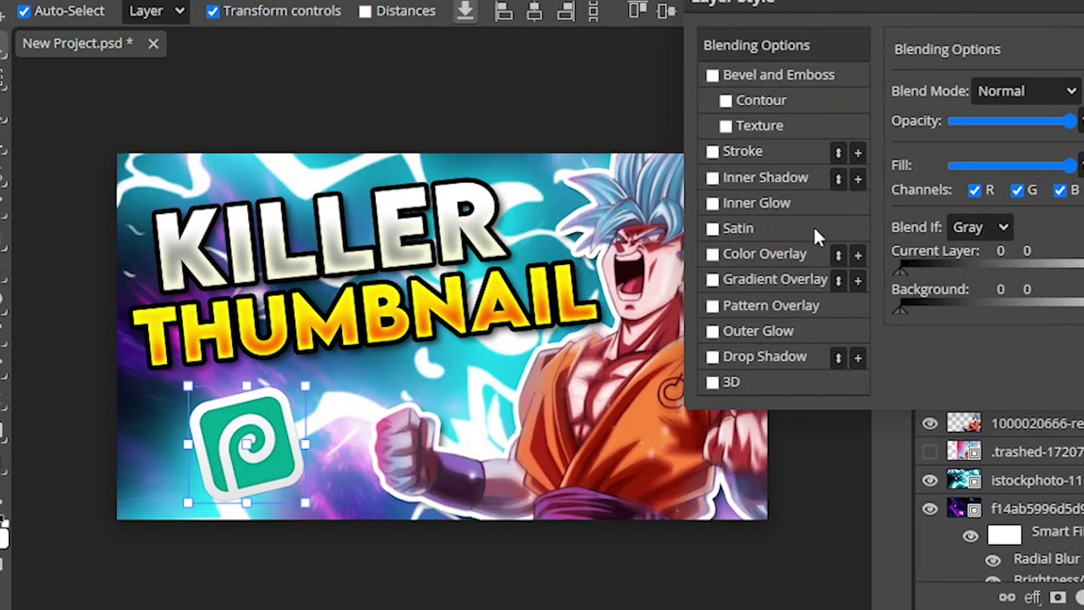
pyautogui.click(745, 331)
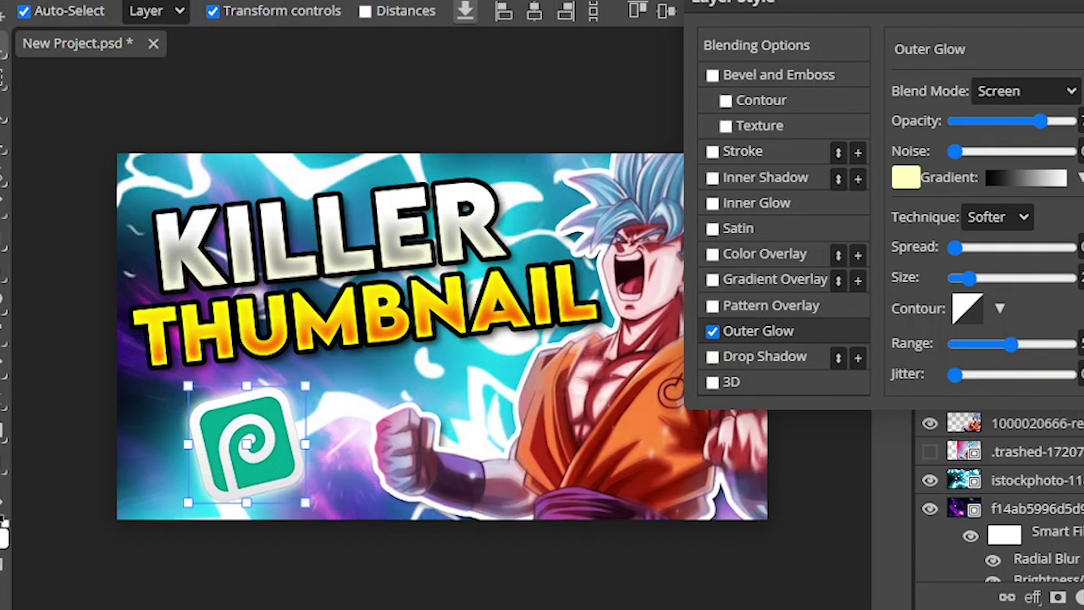
pyautogui.click(733, 150)
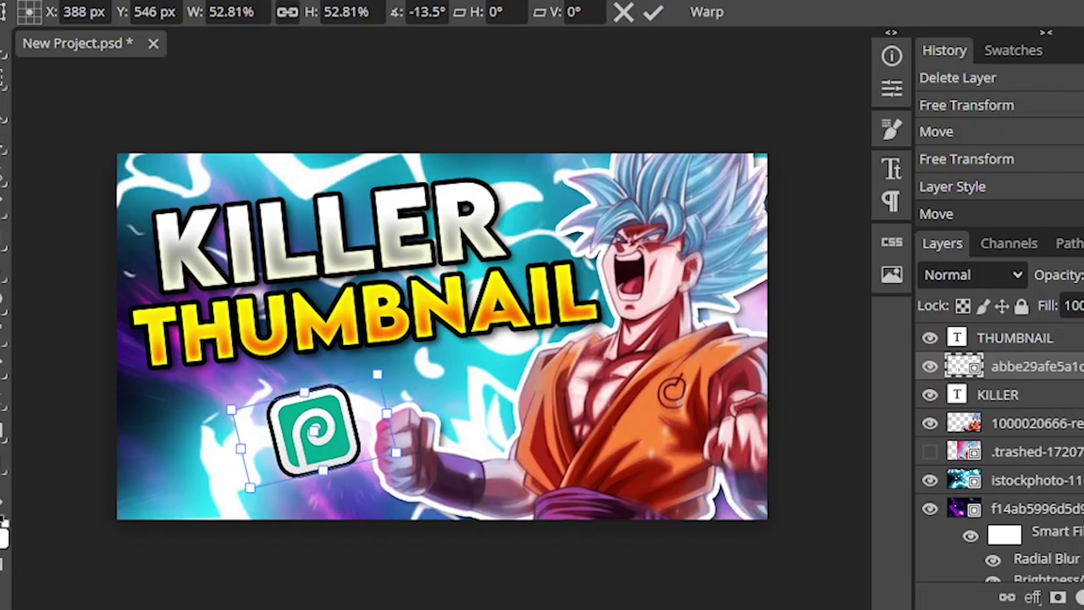
pyautogui.click(657, 20)
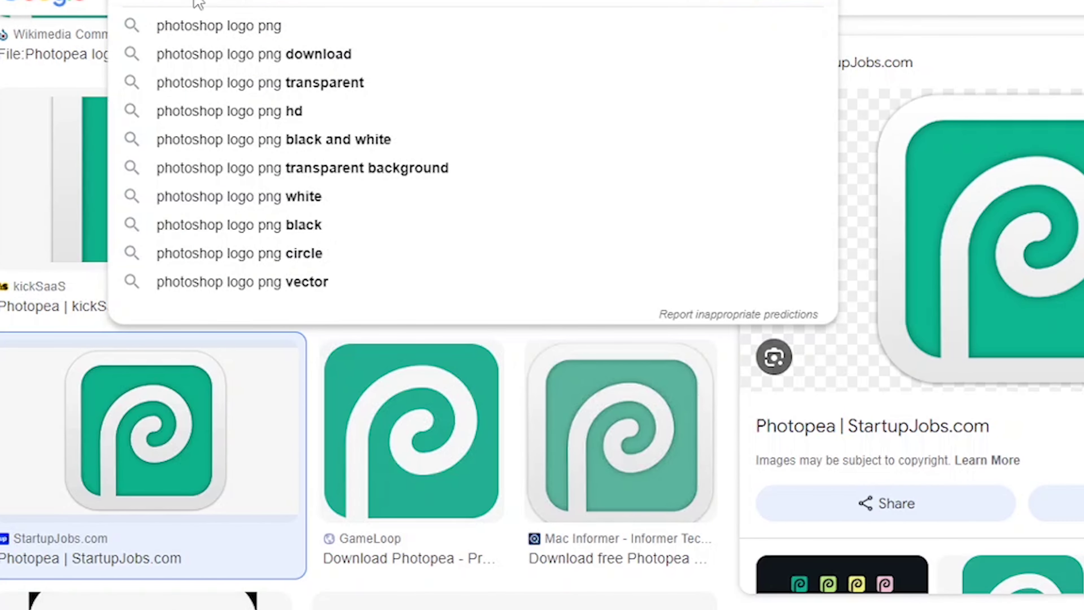
# - Search Google Images for photoshop logo png and place the Photoshop logo in the Photopea project, shrunk and tilted beside the Photopea logo
pyautogui.press('Return')
pyautogui.moveTo(354, 273); pyautogui.dragTo(383, 34)
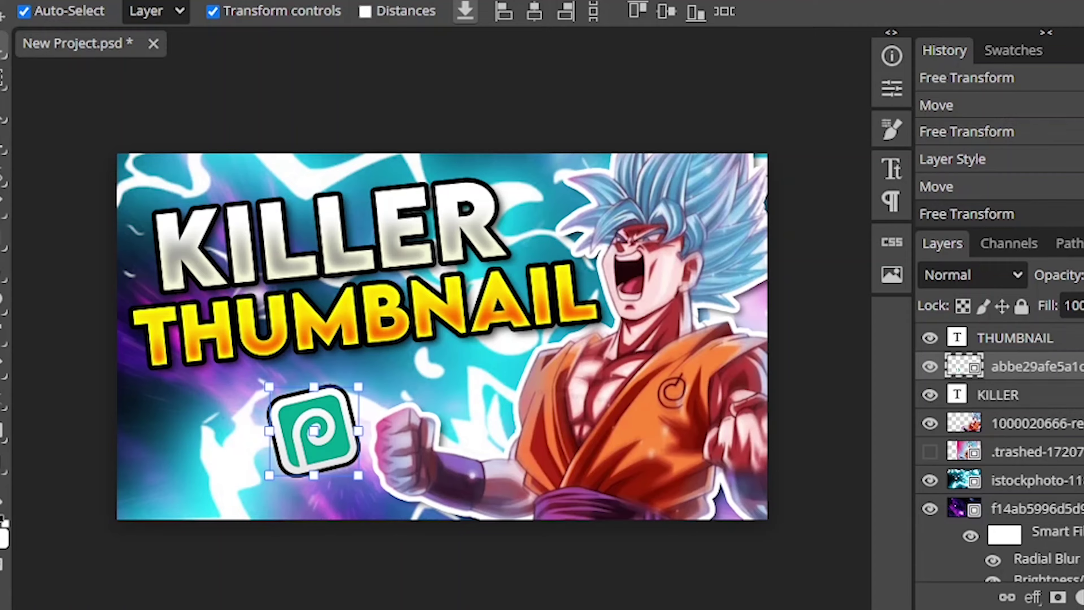
pyautogui.moveTo(269, 300); pyautogui.dragTo(271, 301)
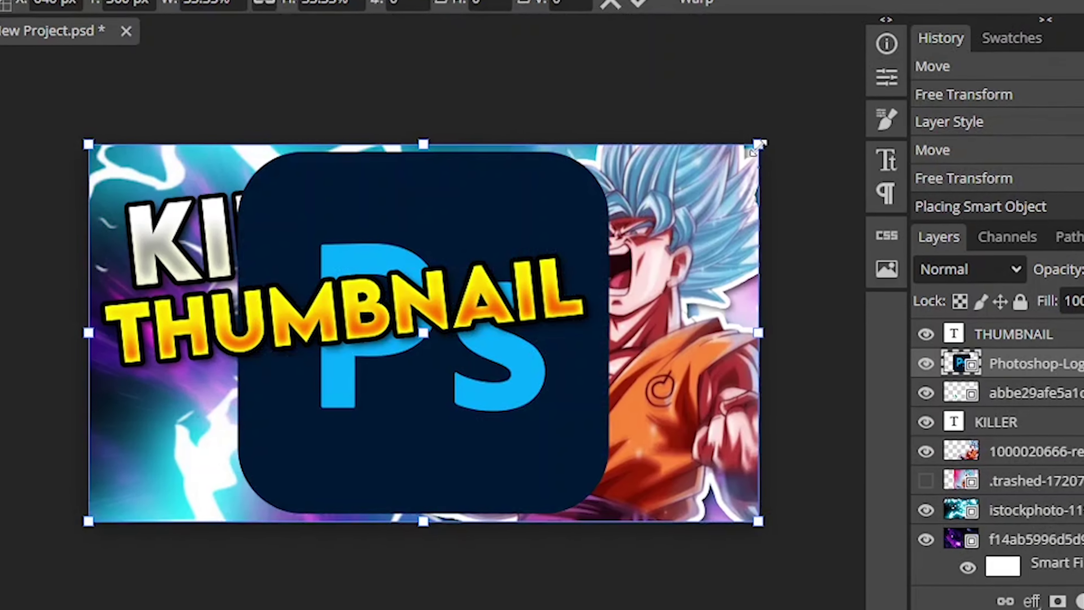
pyautogui.moveTo(767, 153); pyautogui.dragTo(319, 376)
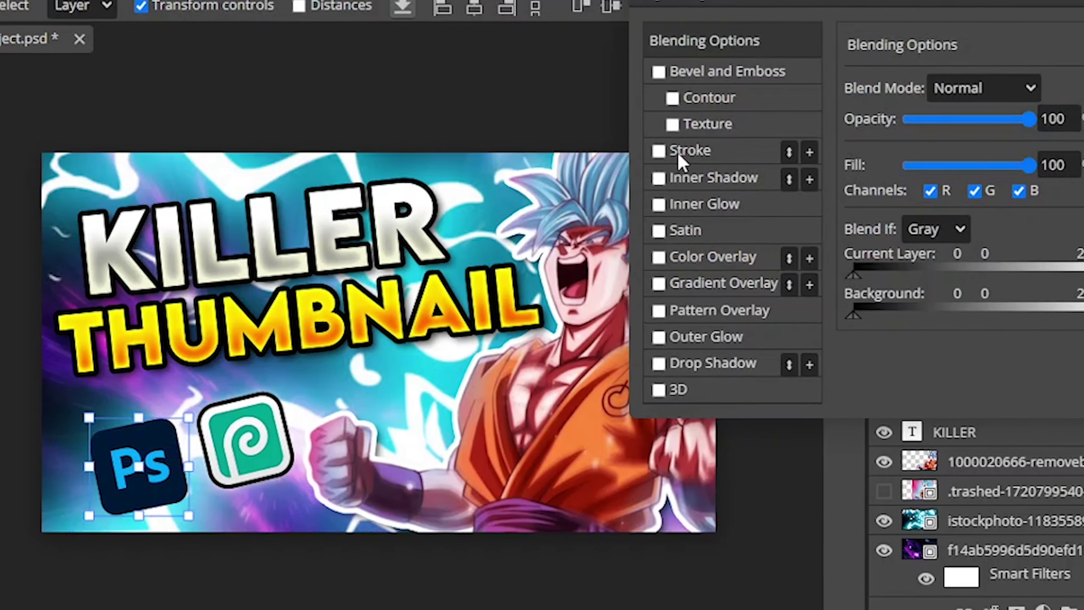
# - Give the Photoshop logo a white 8 px outside stroke
pyautogui.click(658, 151)
pyautogui.click(841, 253)
pyautogui.moveTo(327, 292); pyautogui.dragTo(239, 262)
pyautogui.click(723, 281)
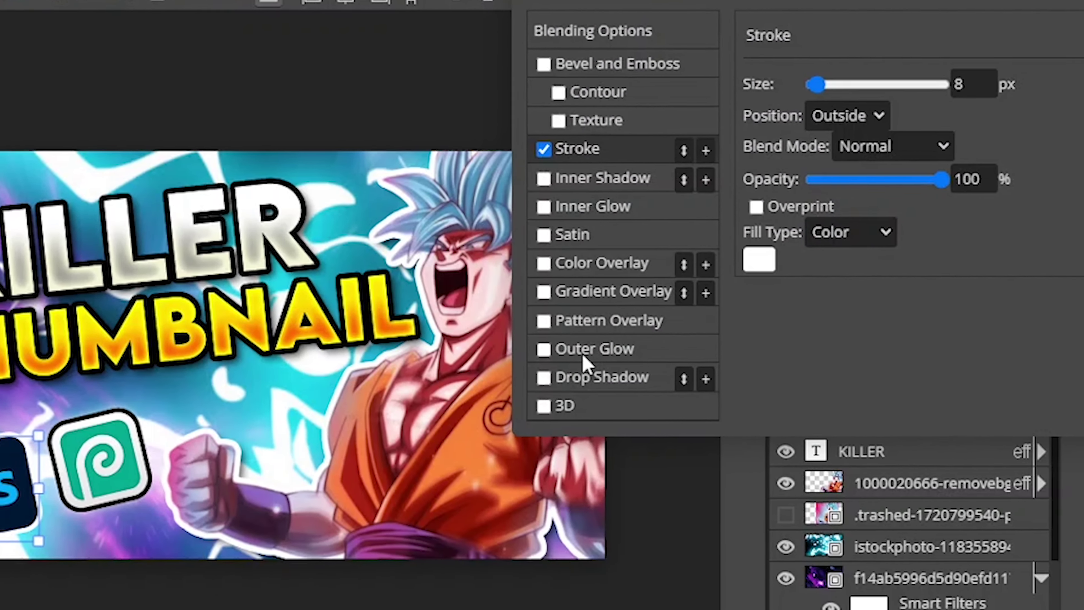
pyautogui.click(610, 346)
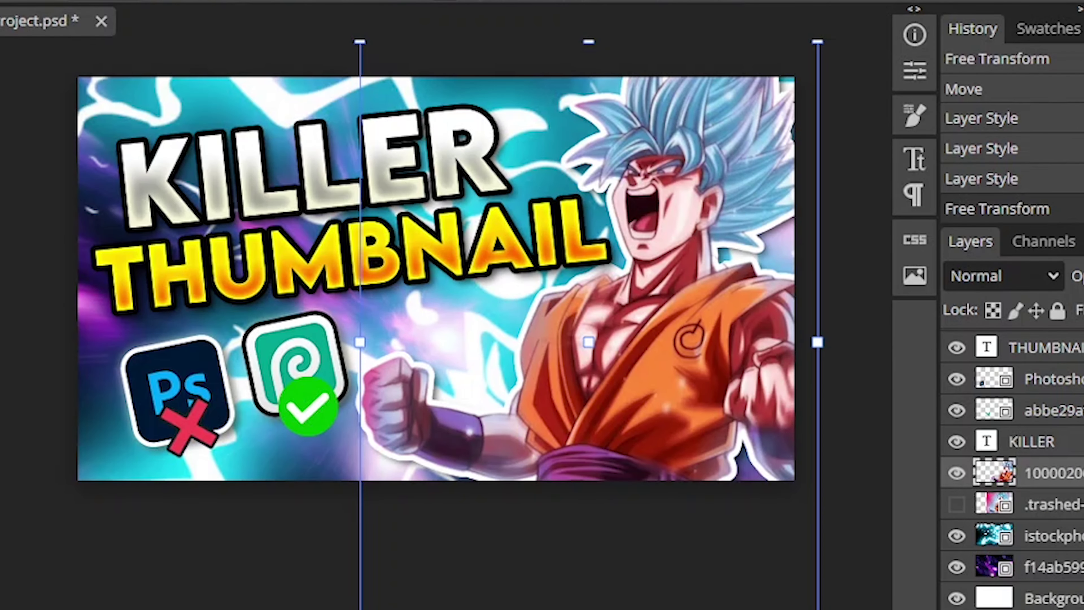
# - Adjust the character layer's Color Balance again for stronger red and orange tones
pyautogui.click(26, 1)
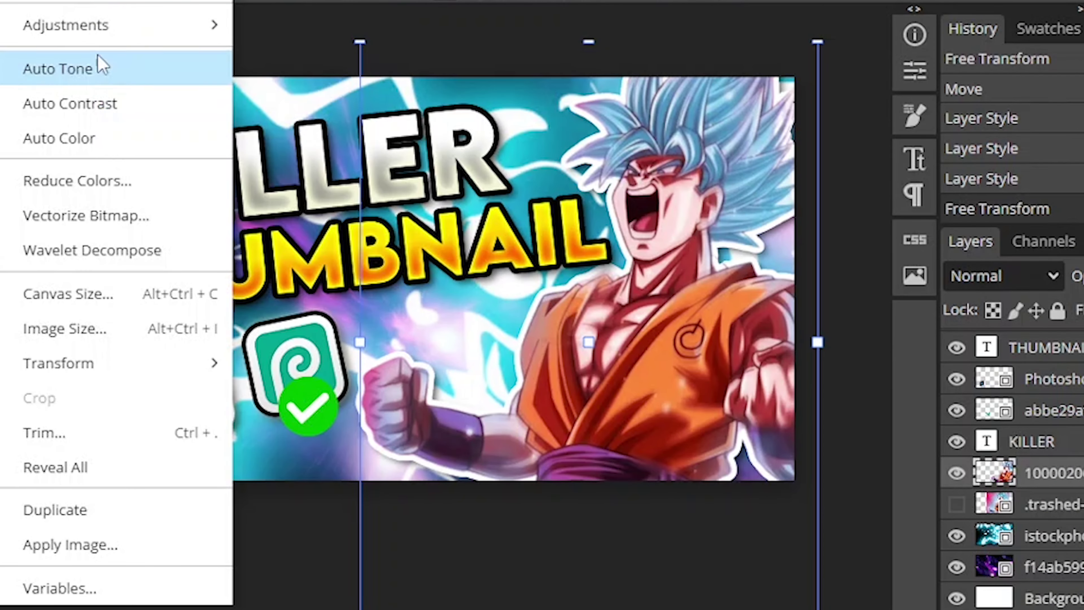
pyautogui.moveTo(151, 35)
pyautogui.click(311, 175)
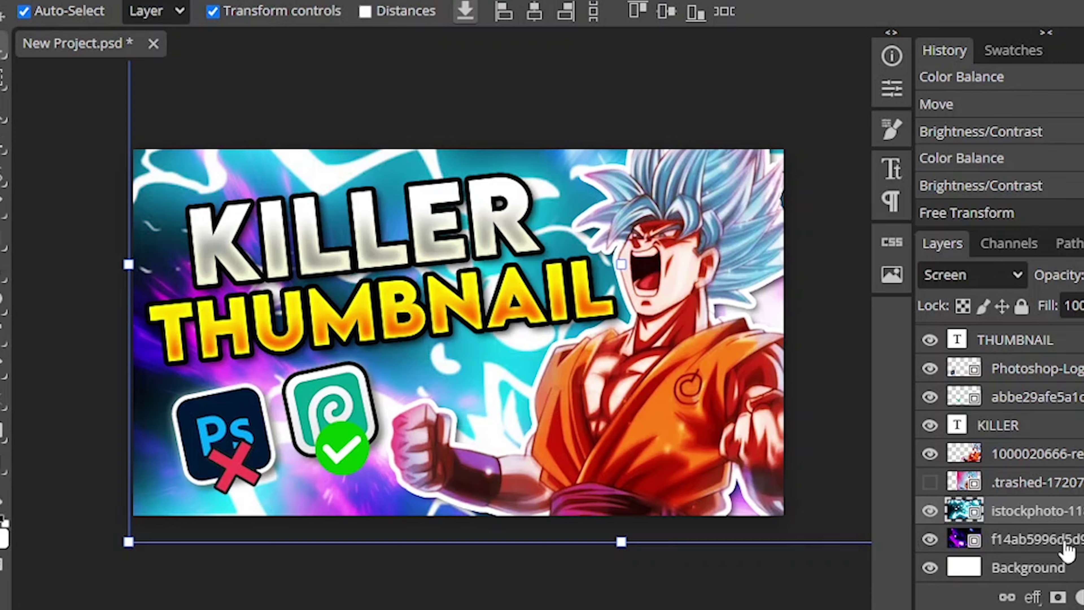
pyautogui.click(1063, 543)
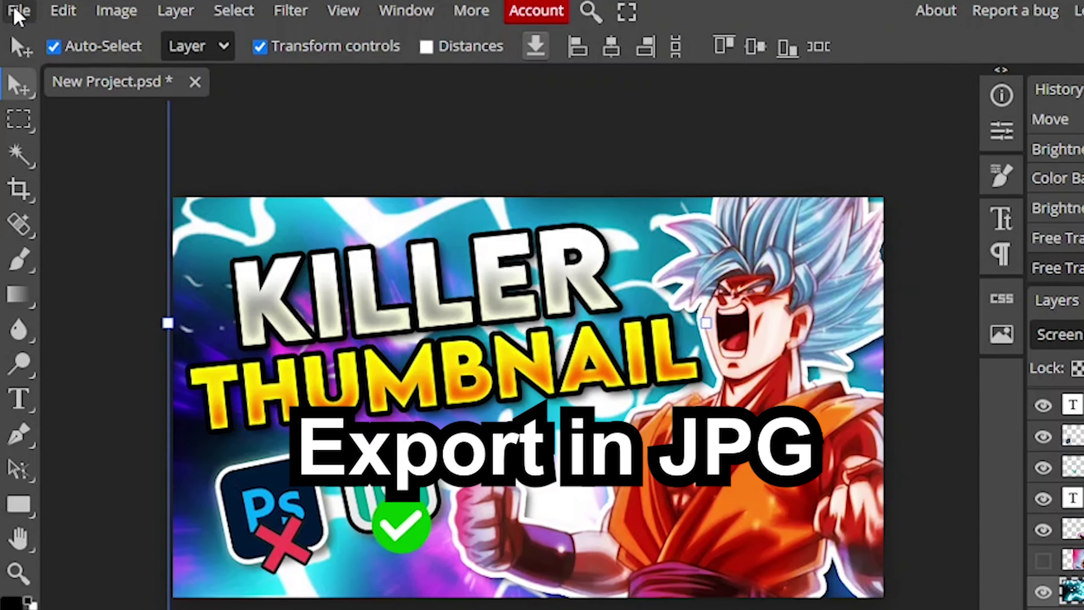
# - Export the design as a 1280 × 720 px JPG named killer thumbnail with raised quality, and check the downloaded image in the viewer
pyautogui.click(22, 38)
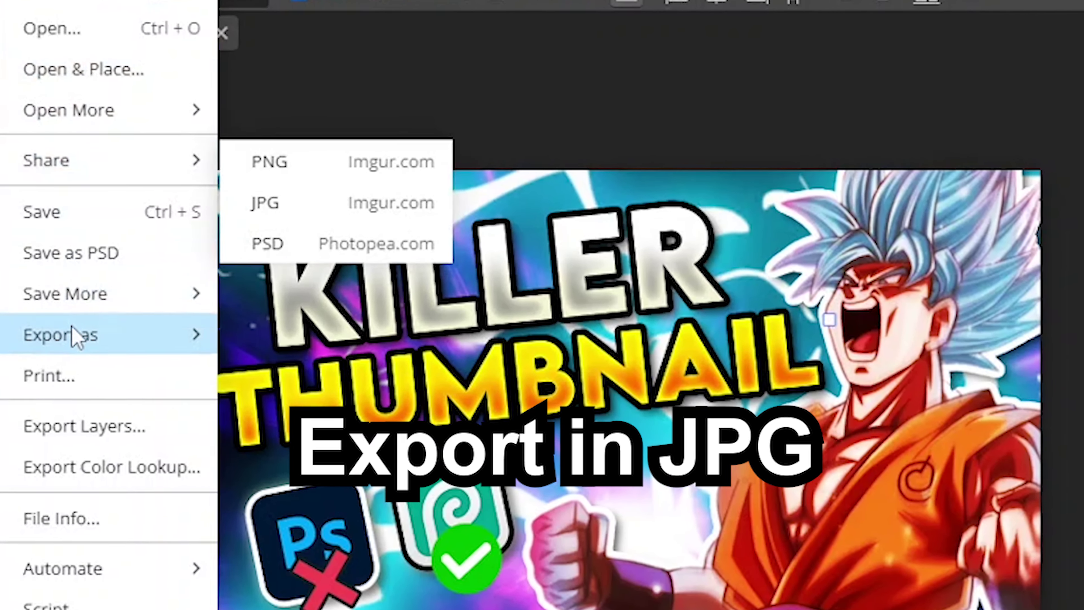
pyautogui.moveTo(68, 334)
pyautogui.click(324, 381)
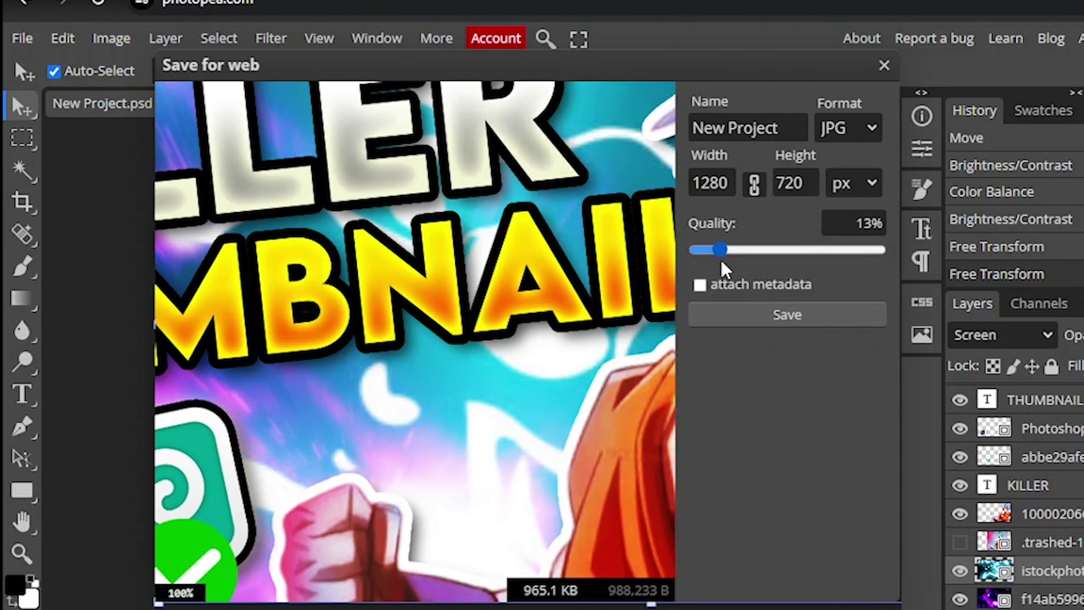
pyautogui.moveTo(720, 250); pyautogui.dragTo(879, 250)
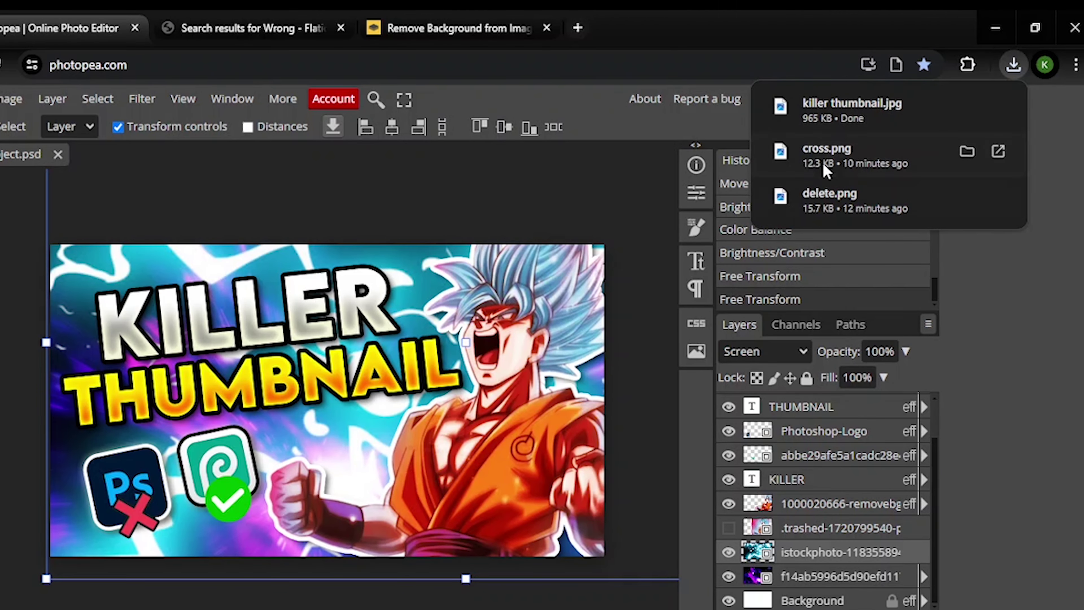
pyautogui.click(815, 120)
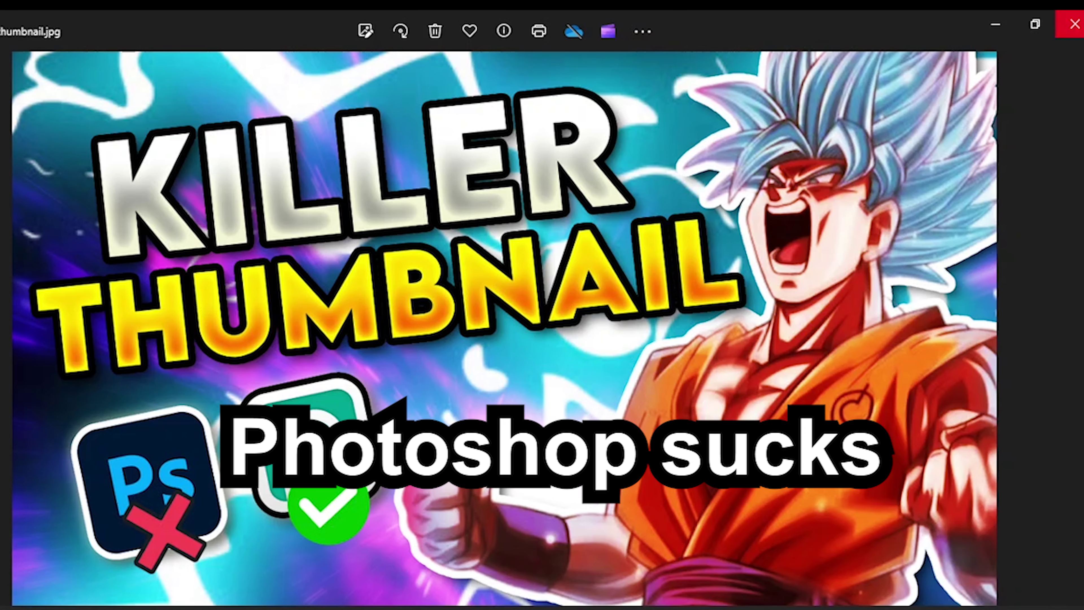
pyautogui.click(1072, 24)
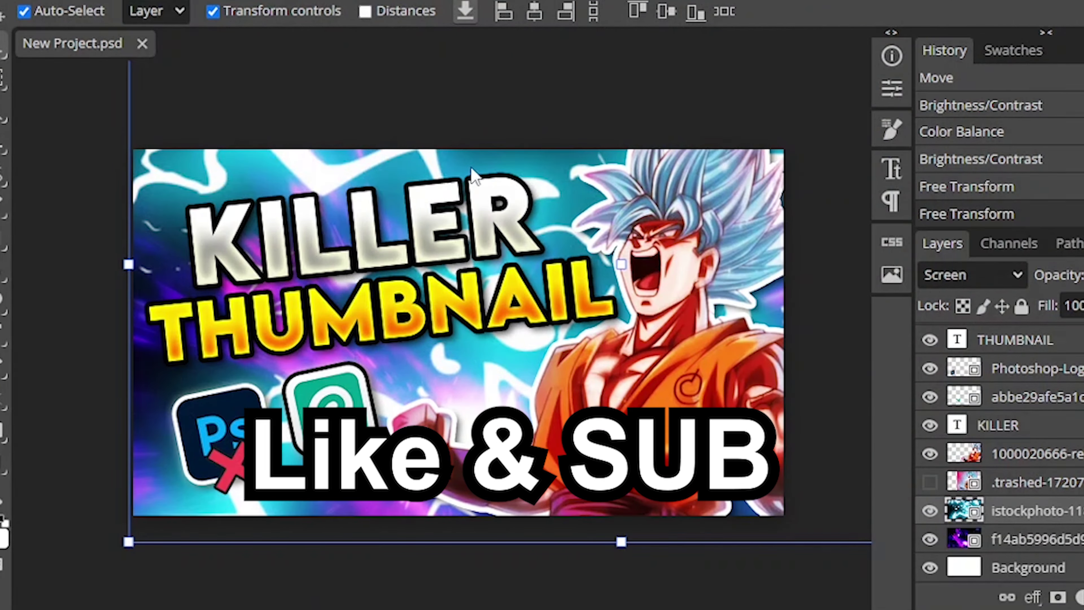